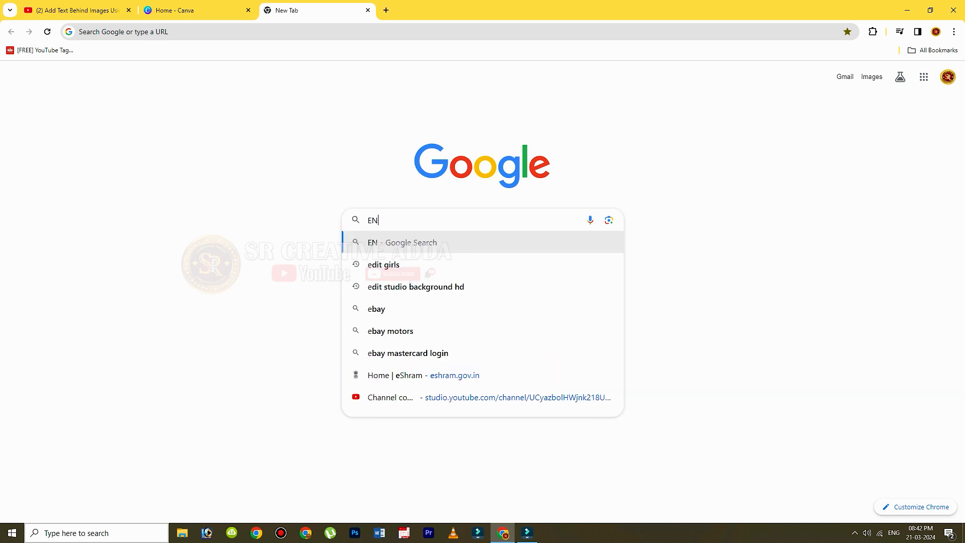
# Search Google for "ENOY BOY" and open the Freepik photo of the boy raising a hat.
pyautogui.write('COY')
pyautogui.press('BackSpace')
pyautogui.press('BackSpace')
pyautogui.press('BackSpace')
pyautogui.press('BackSpace')
pyautogui.write('BOY')
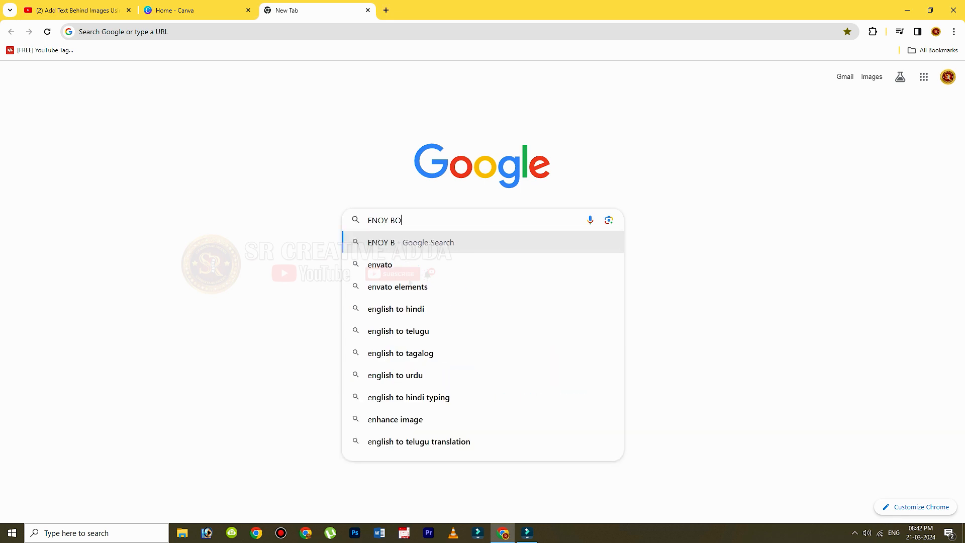
pyautogui.press('Return')
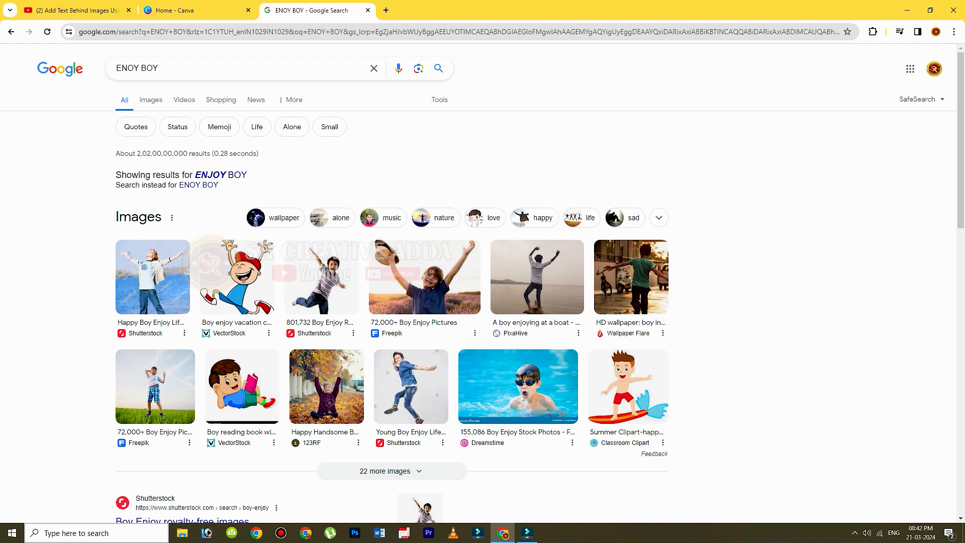
pyautogui.click(424, 277)
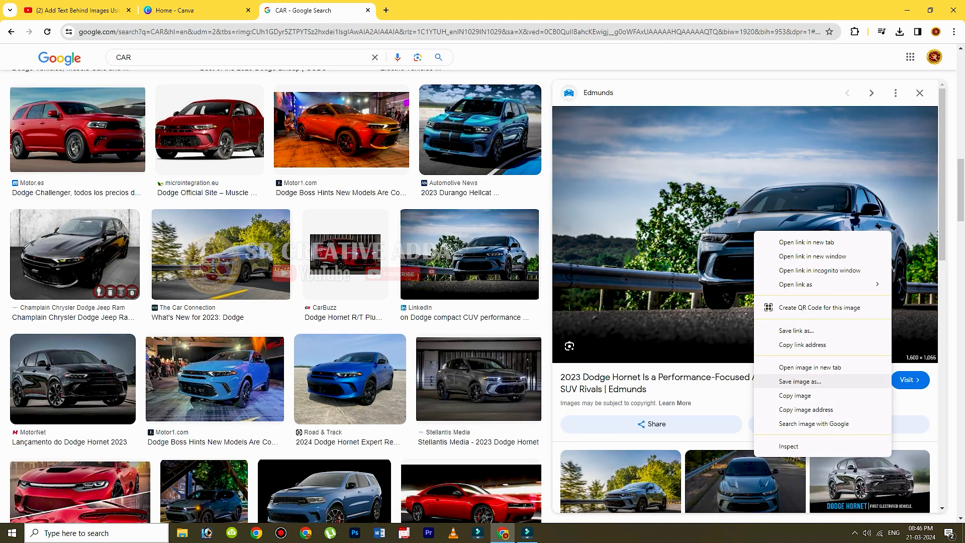
# Save the blue Dodge Hornet photo and the Holidaysafe photo of the woman at the Colosseum as JPEGs in the PROJECT 251 folder.
pyautogui.click(799, 381)
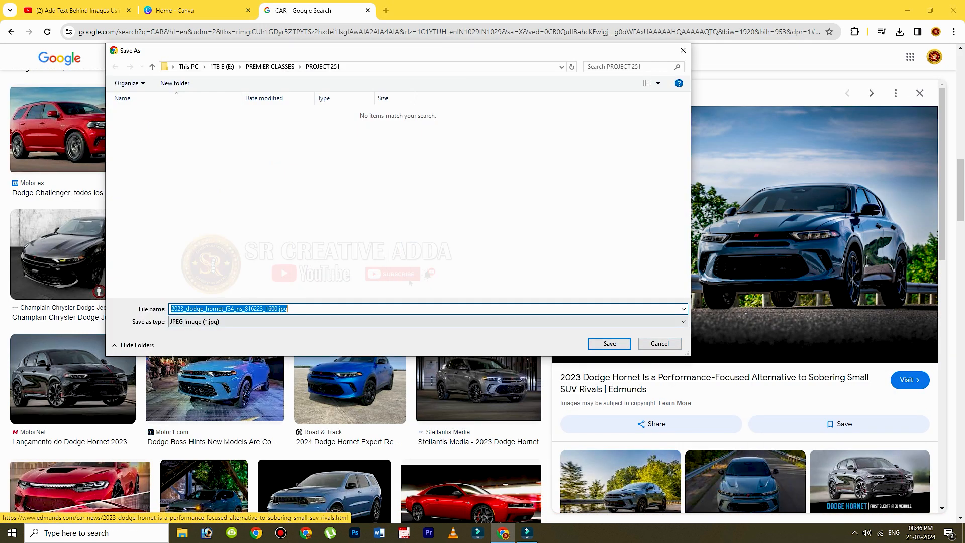
pyautogui.click(610, 344)
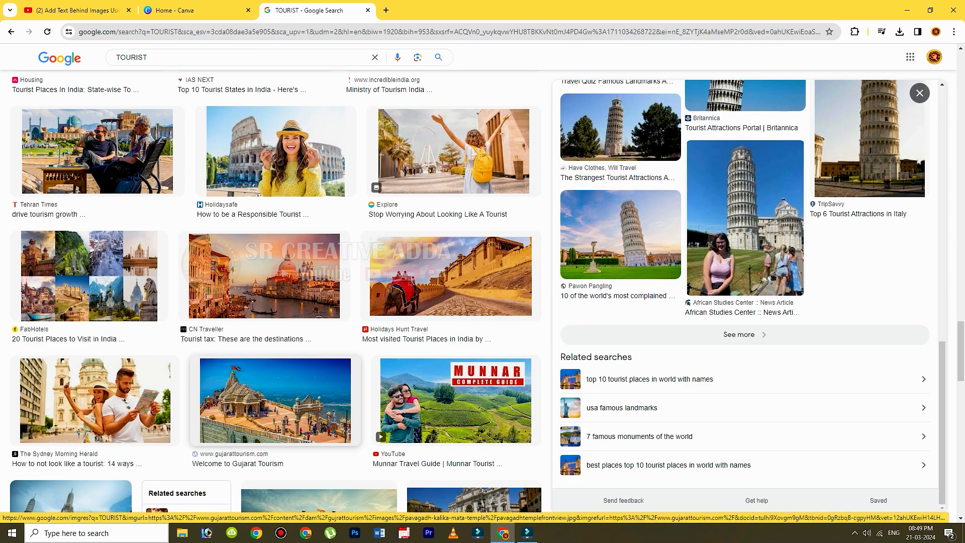
pyautogui.click(275, 151)
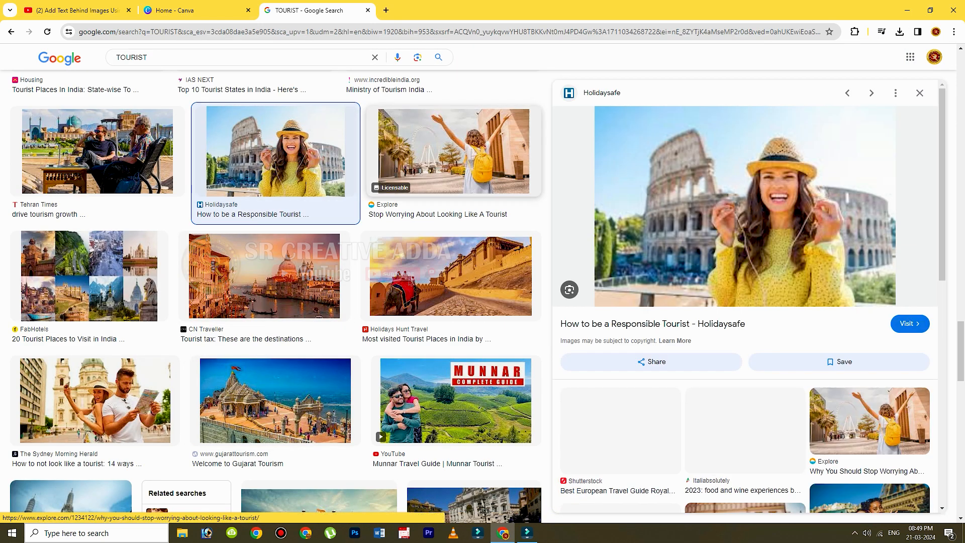
pyautogui.rightClick(766, 188)
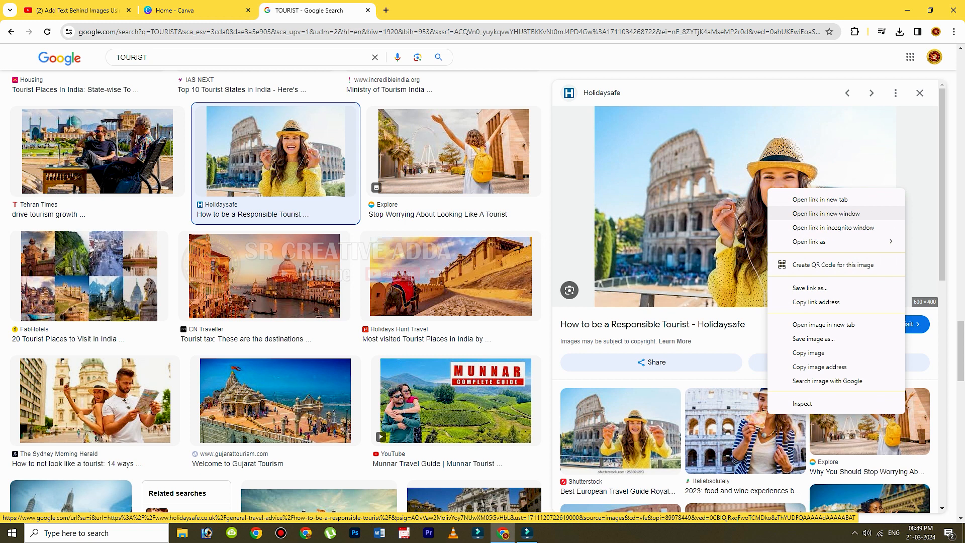
pyautogui.click(792, 338)
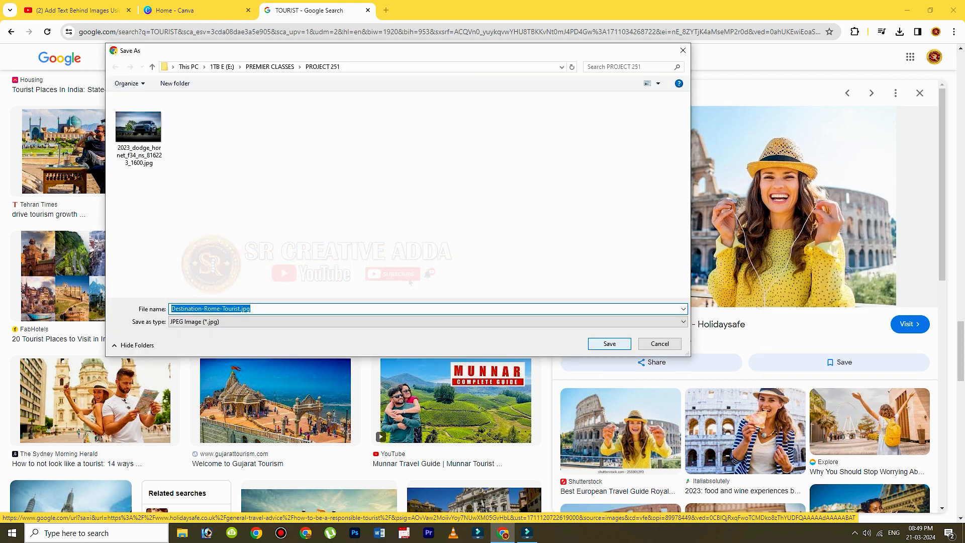
pyautogui.click(610, 343)
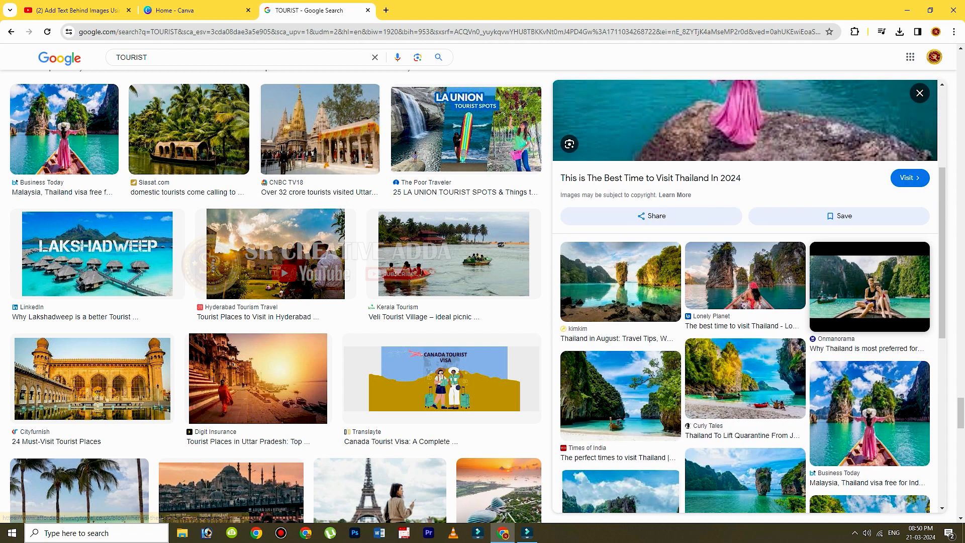
# Open the Roadtrippers Travel photo of the woman sitting on a boat in Thailand and save the image.
pyautogui.scroll(-8, 773, 261)
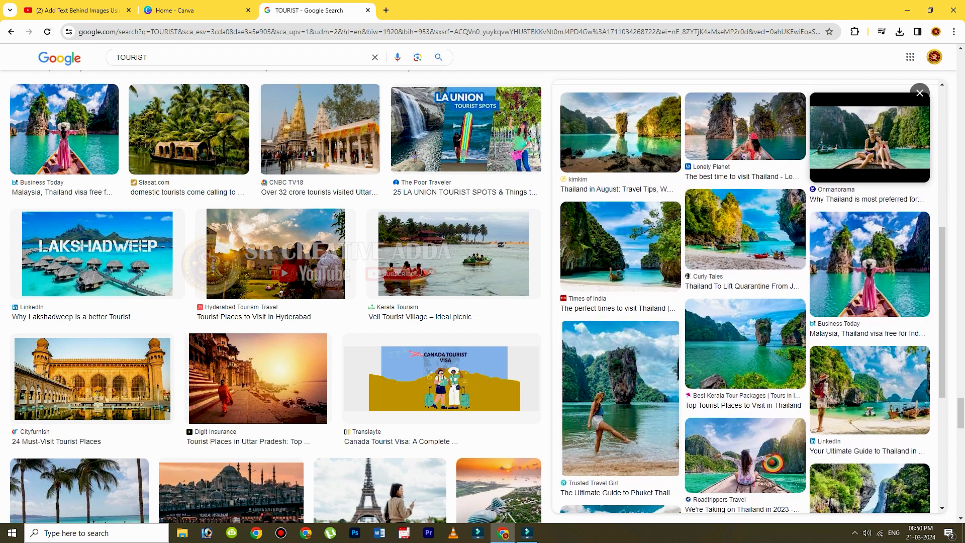
pyautogui.click(745, 254)
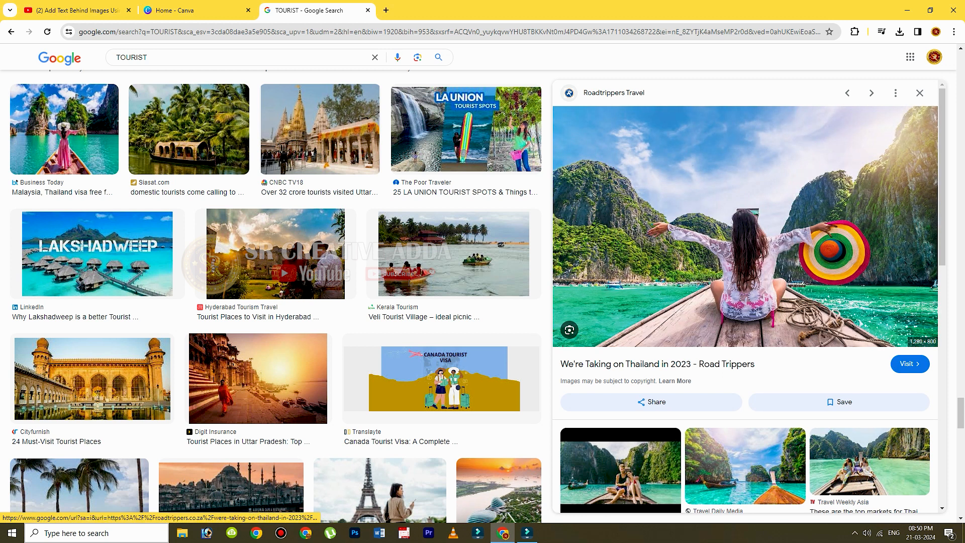
pyautogui.rightClick(725, 242)
pyautogui.click(770, 394)
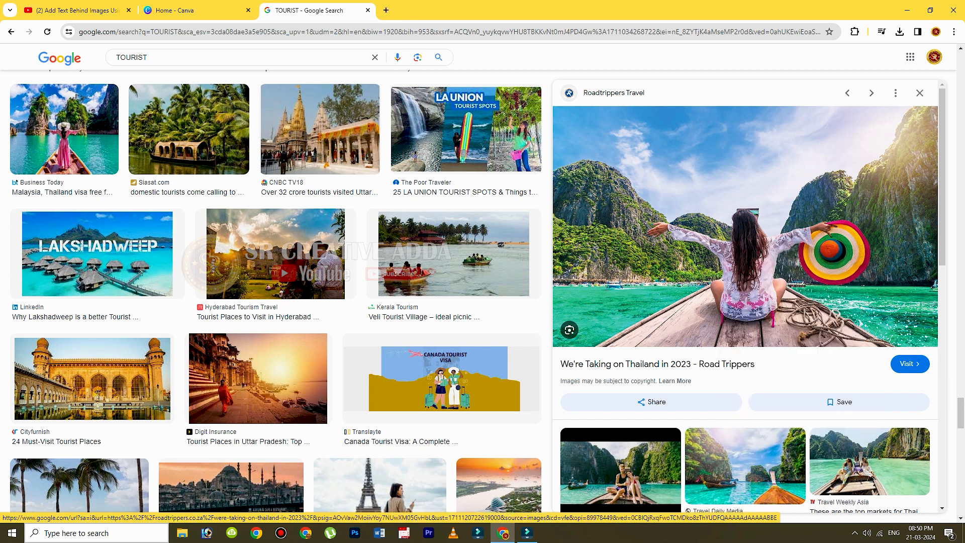
pyautogui.press('Return')
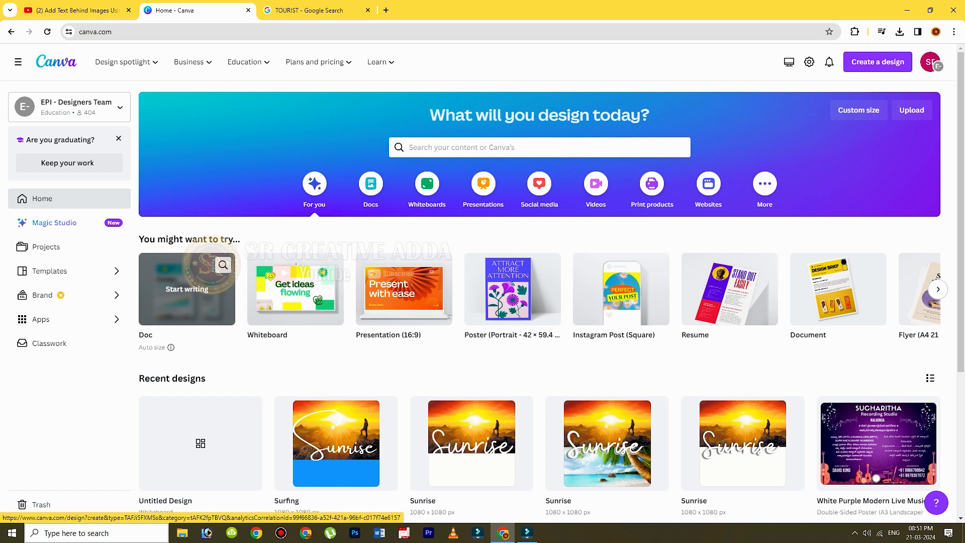
# Create a blank 16:9 Canva presentation and upload the hero_695-min, Destination-Rome-Tourist and 2023 Dodge Hornet images from PROJECT 251.
pyautogui.click(409, 282)
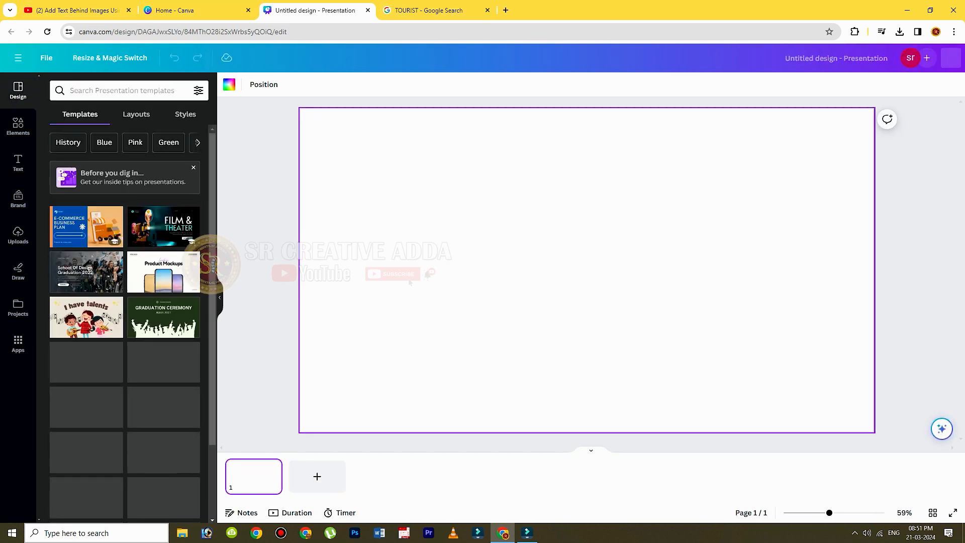
pyautogui.click(18, 236)
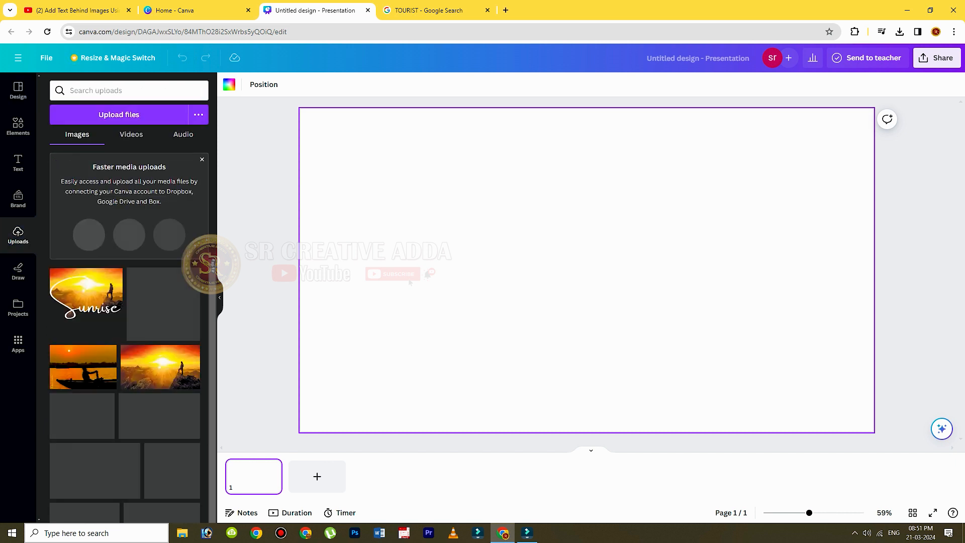
pyautogui.click(119, 115)
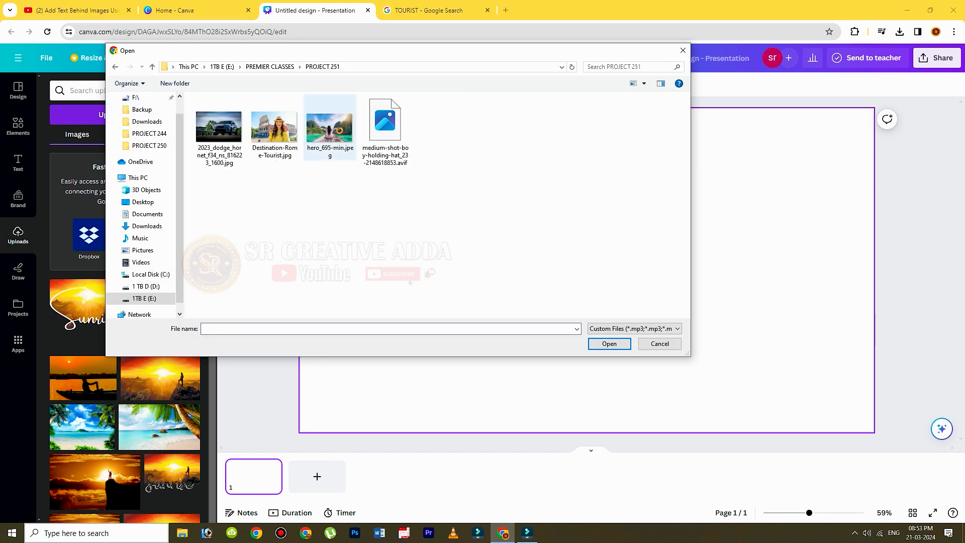
pyautogui.click(329, 128)
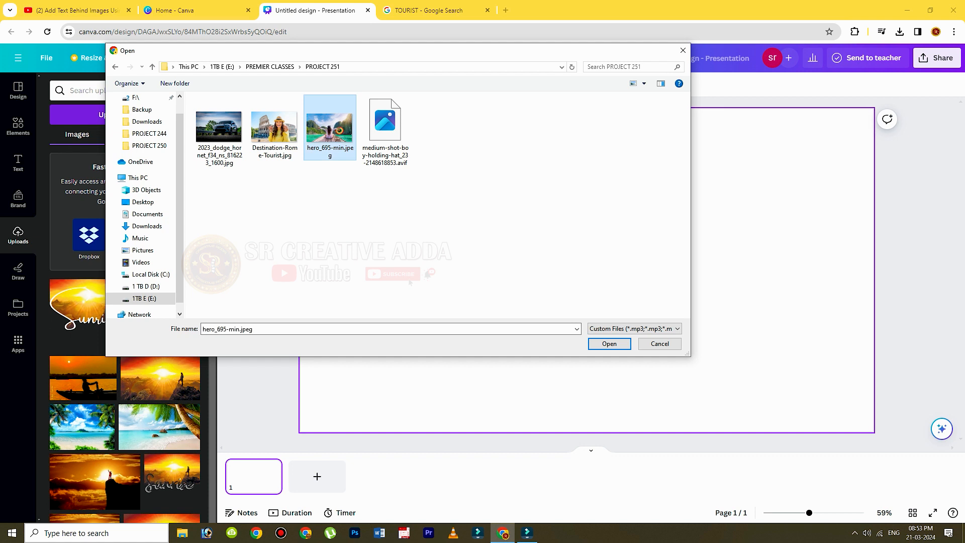
pyautogui.keyDown('ctrl'); pyautogui.click(274, 127); pyautogui.keyUp('ctrl')
pyautogui.keyDown('ctrl'); pyautogui.click(219, 130); pyautogui.keyUp('ctrl')
pyautogui.press('Return')
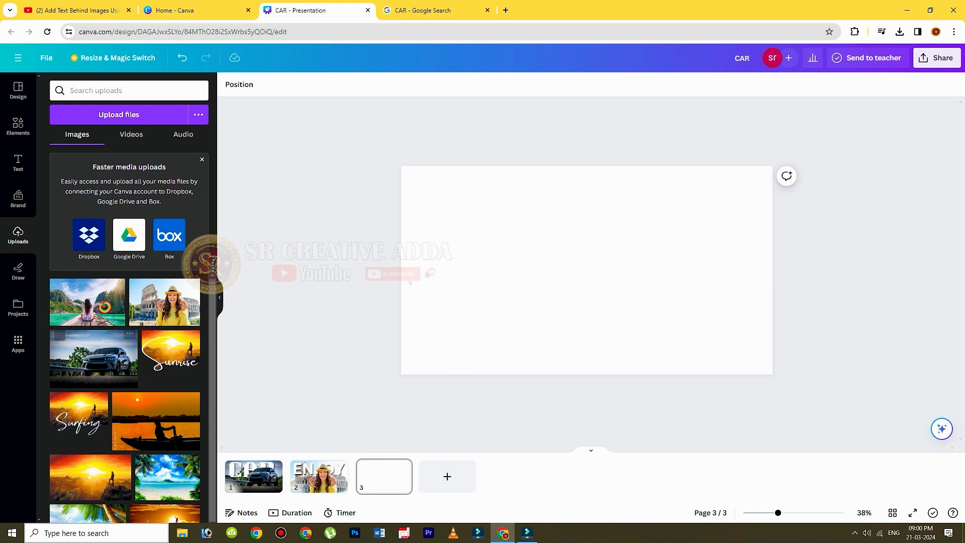
# Place the photo of the woman on the boat on page 3 and enlarge it to cover the whole page.
pyautogui.click(87, 301)
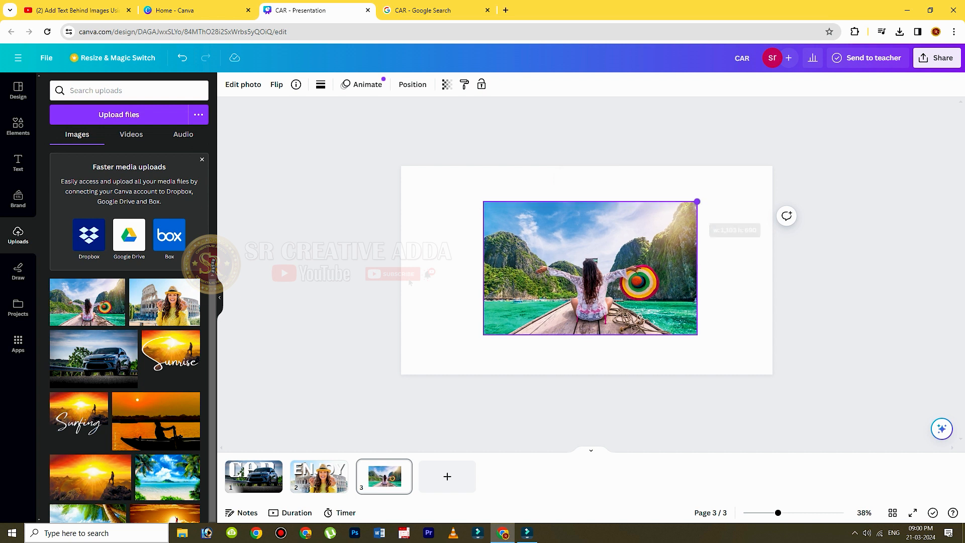
pyautogui.moveTo(690, 205); pyautogui.dragTo(830, 118)
pyautogui.moveTo(784, 176); pyautogui.dragTo(714, 223)
pyautogui.moveTo(760, 166); pyautogui.dragTo(790, 148)
pyautogui.moveTo(744, 201)
pyautogui.mouseDown()
pyautogui.moveTo(731, 203)
pyautogui.moveTo(731, 194)
pyautogui.moveTo(729, 214)
pyautogui.mouseUp()
pyautogui.press('Escape')
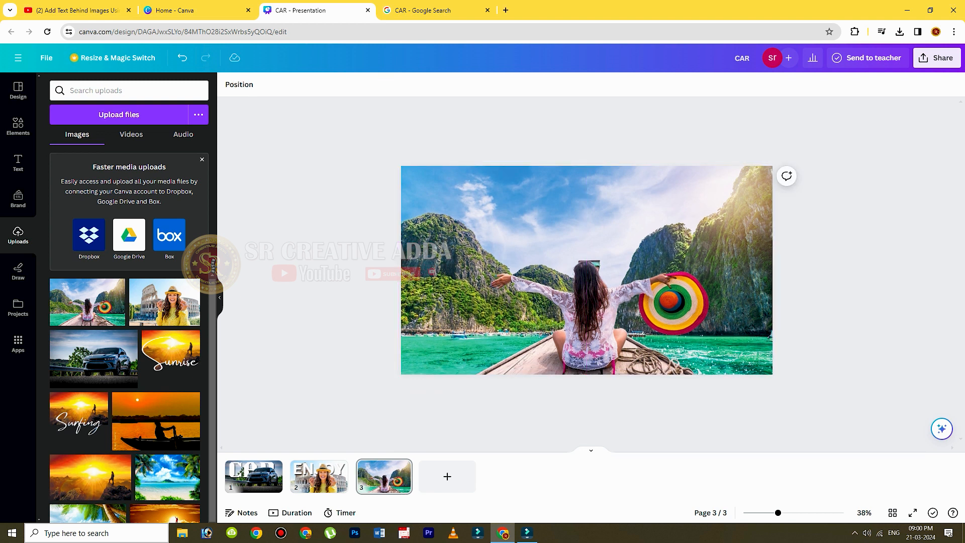
# Duplicate the boat photo on page 3 and align the copy exactly over the original.
pyautogui.click(603, 216)
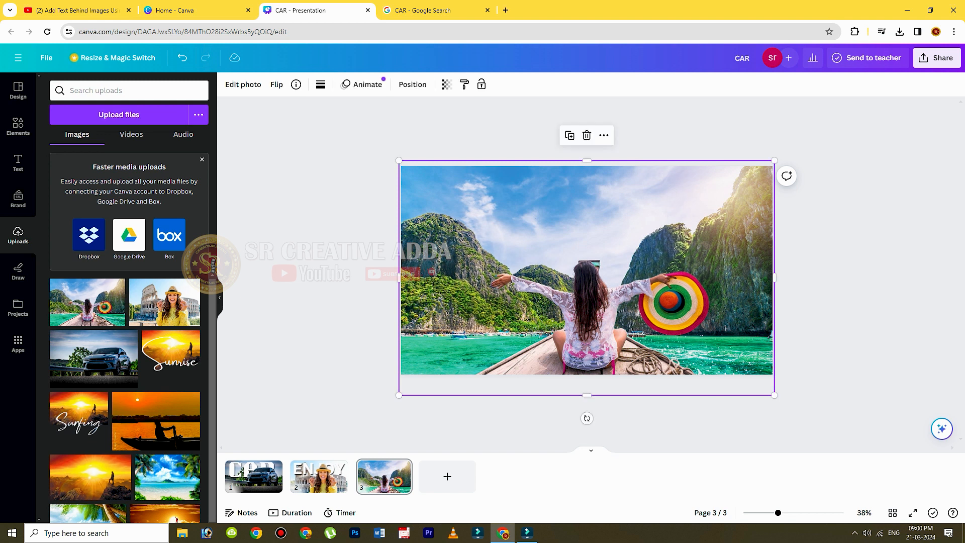
pyautogui.click(569, 135)
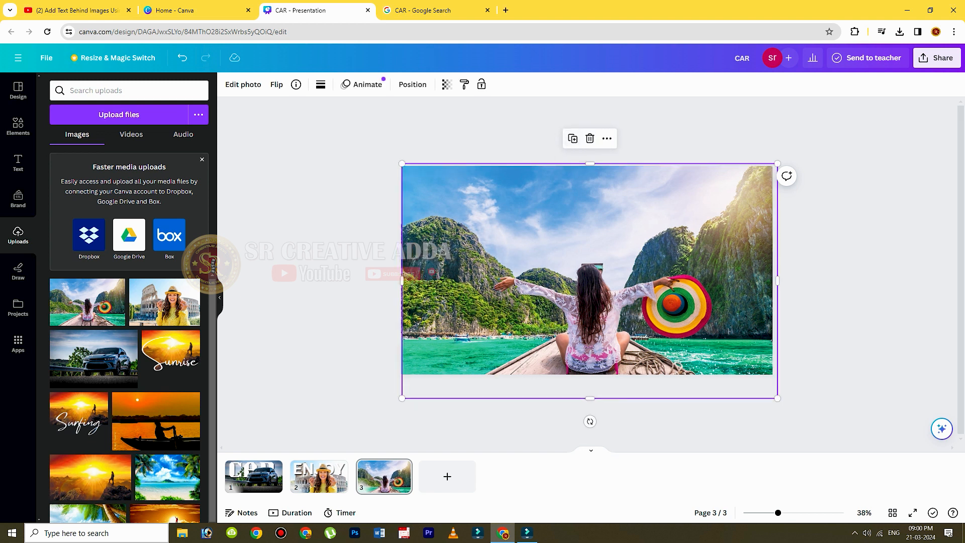
pyautogui.moveTo(589, 236); pyautogui.dragTo(587, 233)
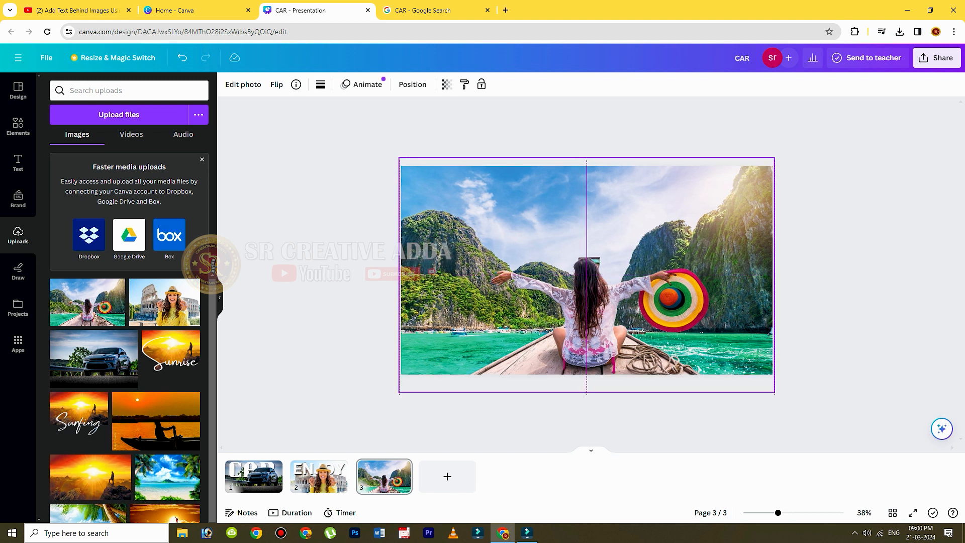
pyautogui.moveTo(587, 274); pyautogui.dragTo(586, 277)
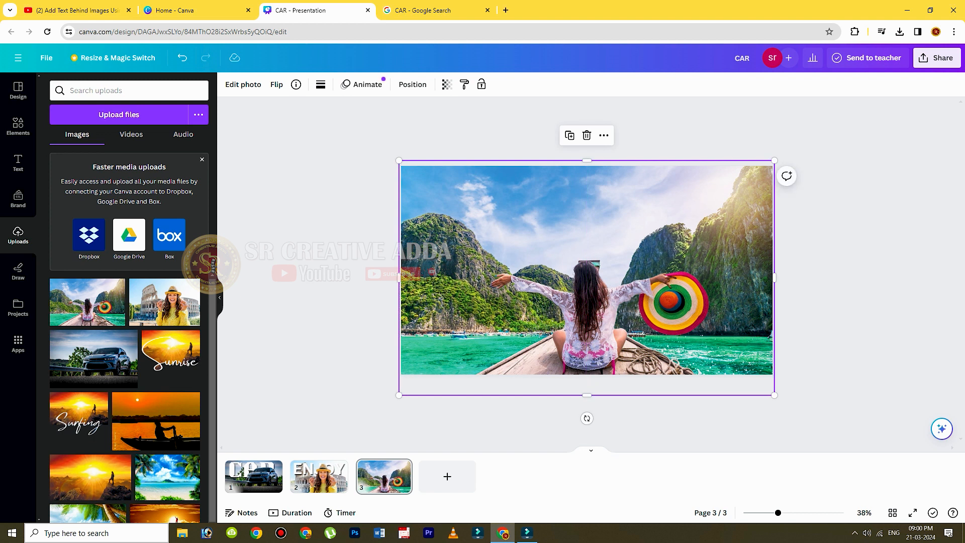
# Remove the background from the duplicated boat photo with BG Remover and deselect it.
pyautogui.click(243, 85)
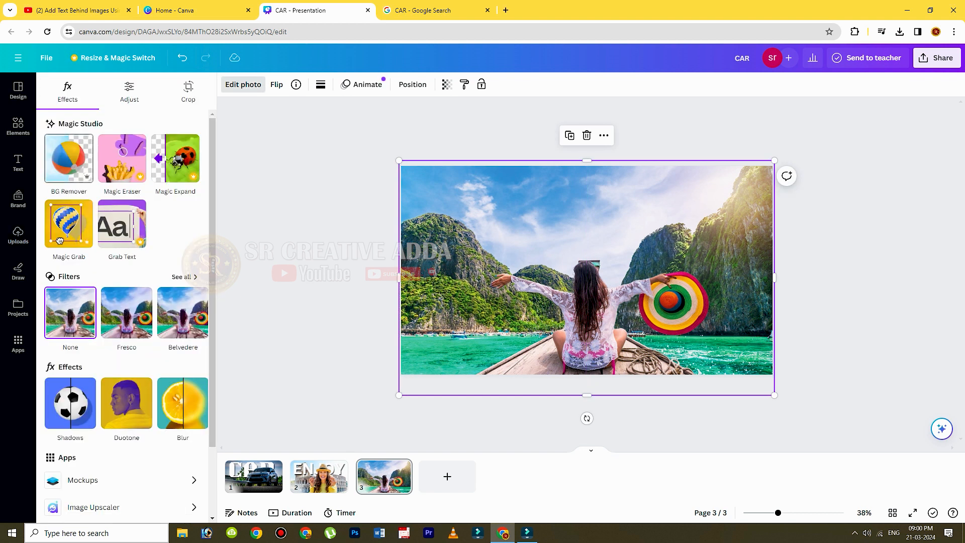
pyautogui.click(59, 241)
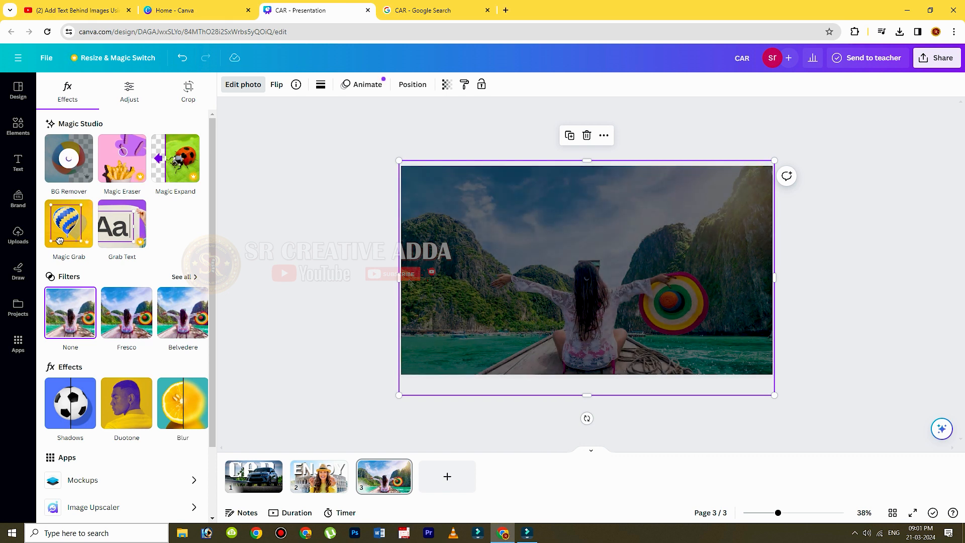
pyautogui.click(18, 234)
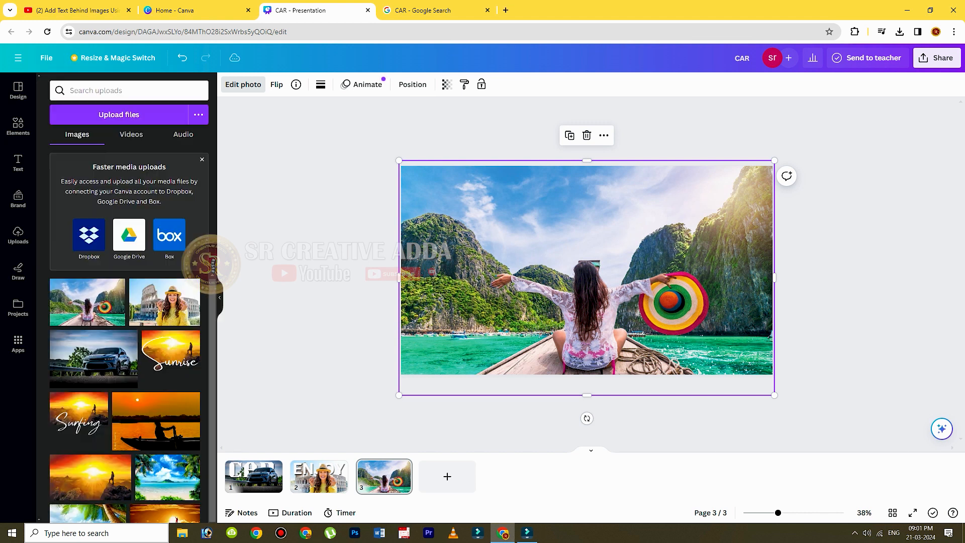
pyautogui.moveTo(593, 312)
pyautogui.mouseDown()
pyautogui.moveTo(616, 304)
pyautogui.moveTo(619, 318)
pyautogui.moveTo(593, 312)
pyautogui.mouseUp()
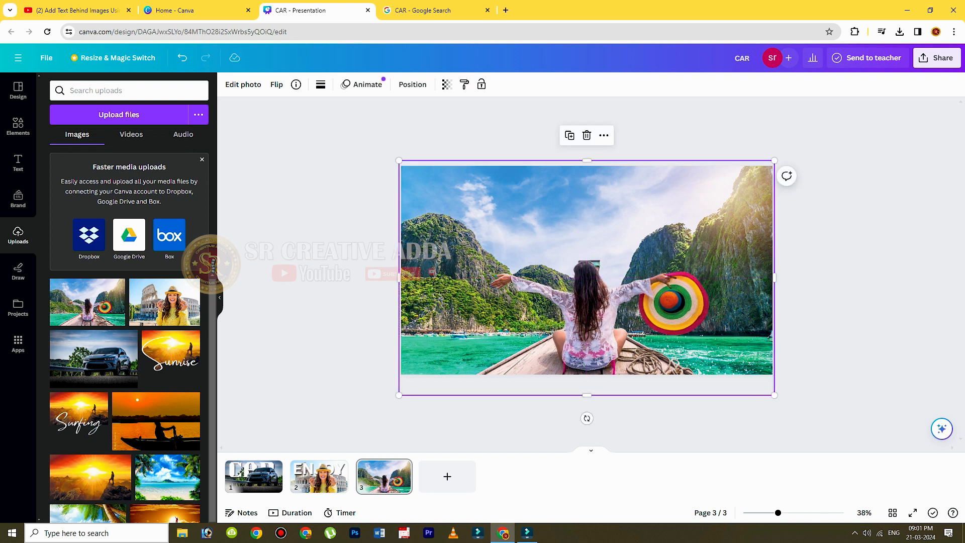
pyautogui.press('Escape')
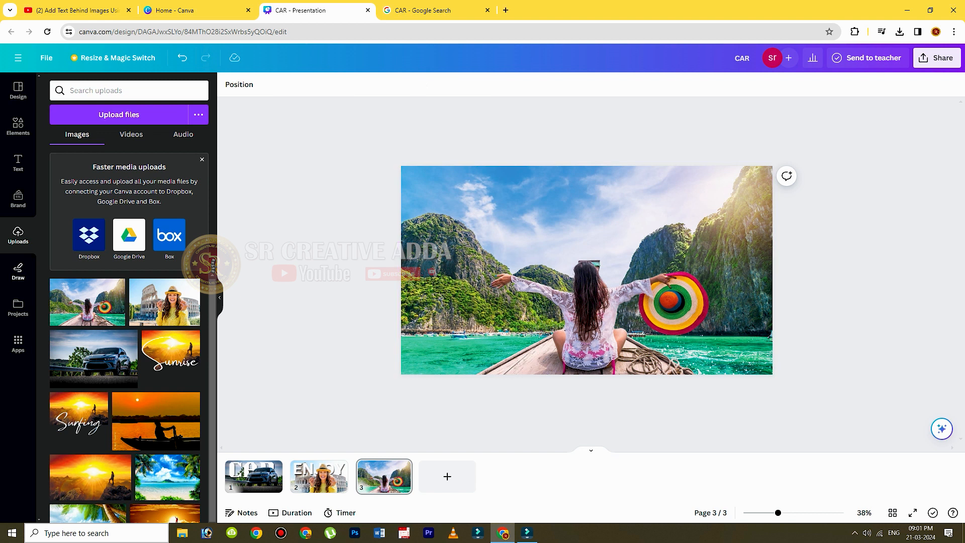
# Add a heading to page 3 and replace its placeholder text with "BEACH".
pyautogui.click(18, 164)
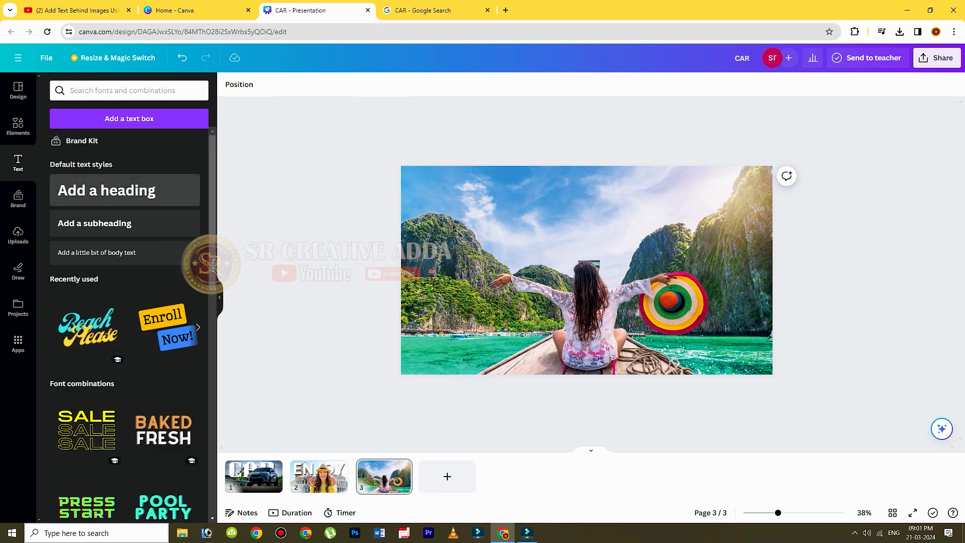
pyautogui.click(107, 190)
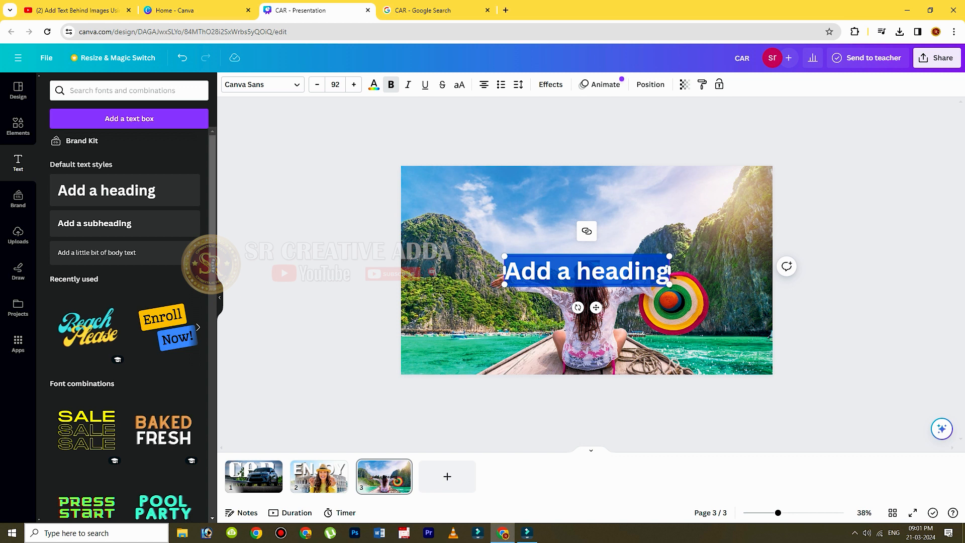
pyautogui.press('BackSpace')
pyautogui.write('B')
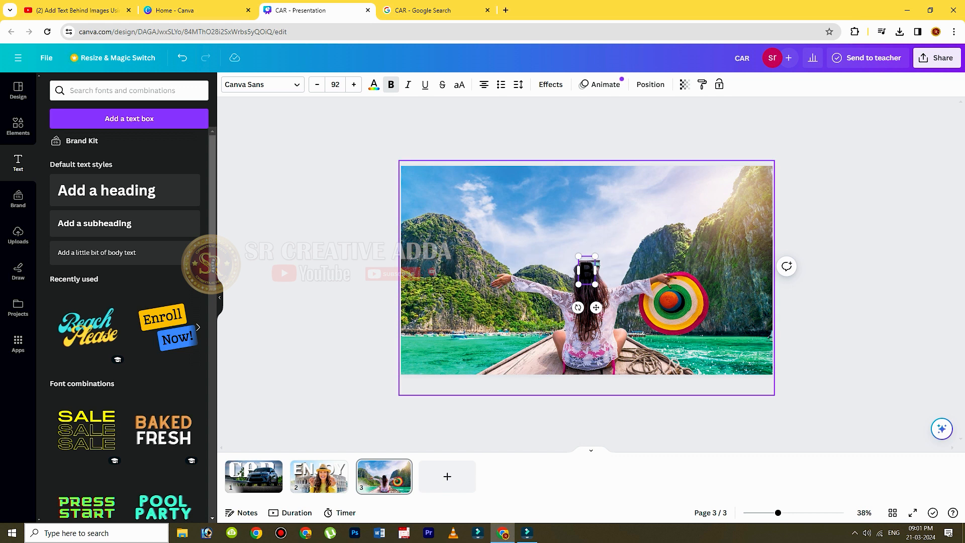
pyautogui.write('EACH')
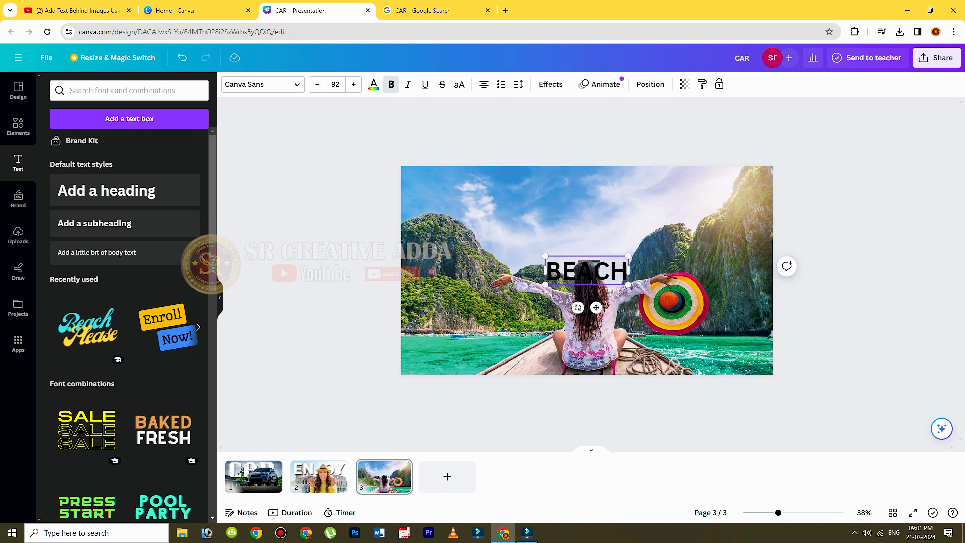
# Enlarge the BEACH heading to font size 356 and move it across the middle of the photo.
pyautogui.moveTo(628, 257); pyautogui.dragTo(866, 175)
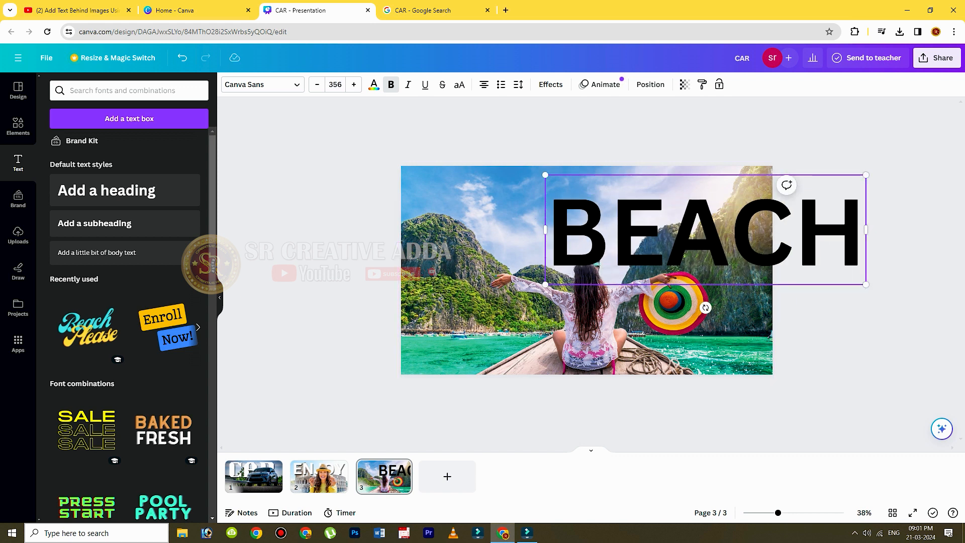
pyautogui.click(877, 169)
pyautogui.moveTo(698, 232); pyautogui.dragTo(572, 256)
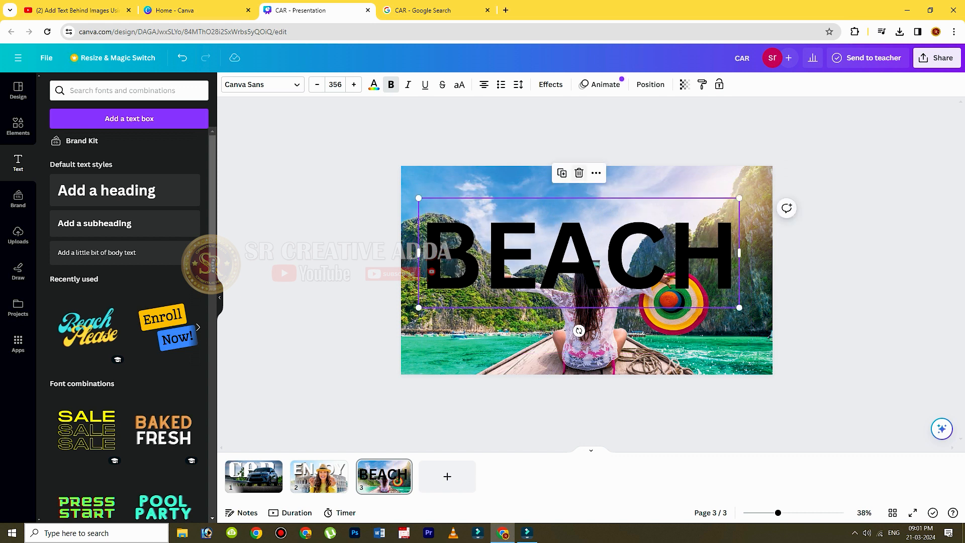
# Change the BEACH heading's text color to white (#ffffff).
pyautogui.click(374, 84)
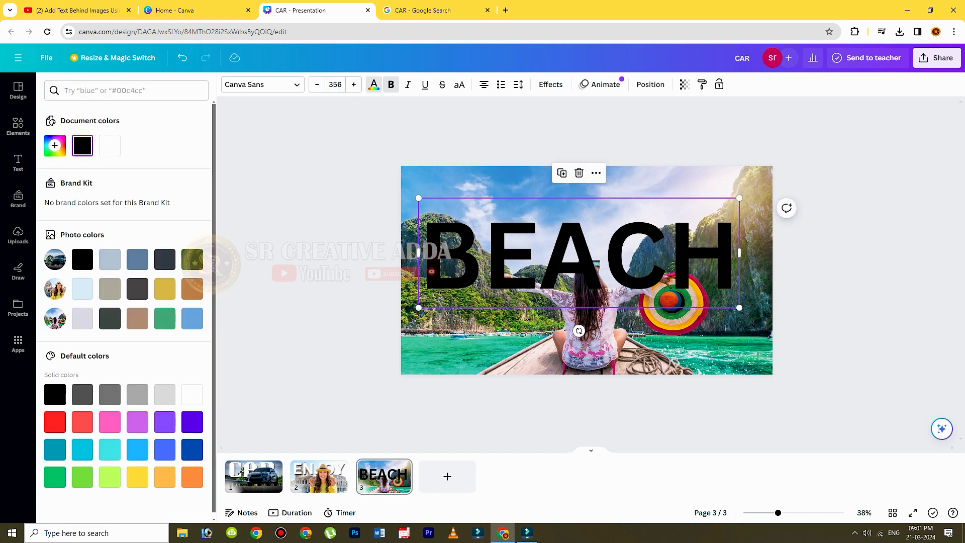
pyautogui.click(110, 145)
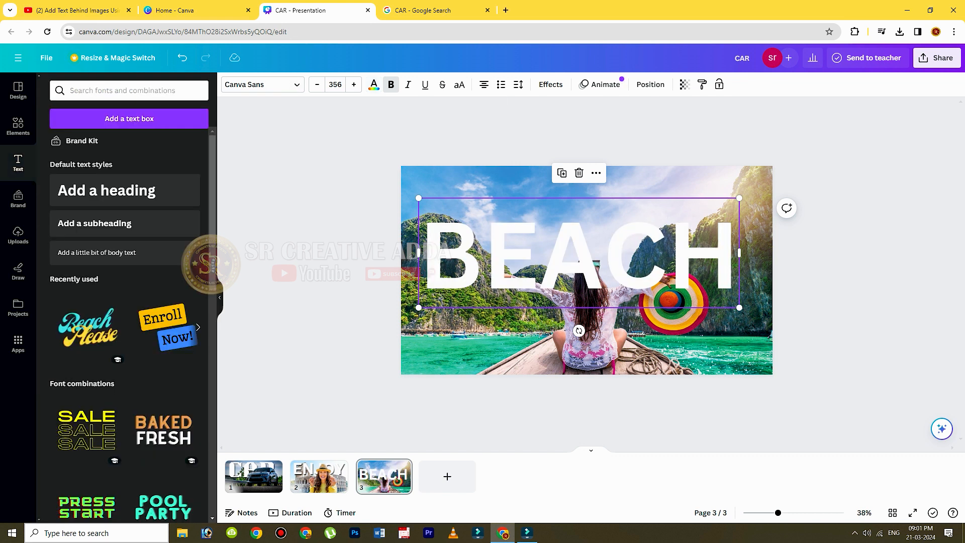
pyautogui.click(374, 84)
pyautogui.click(109, 146)
# Apply the Shadow text effect to the BEACH heading and set the shadow color to black.
pyautogui.click(550, 83)
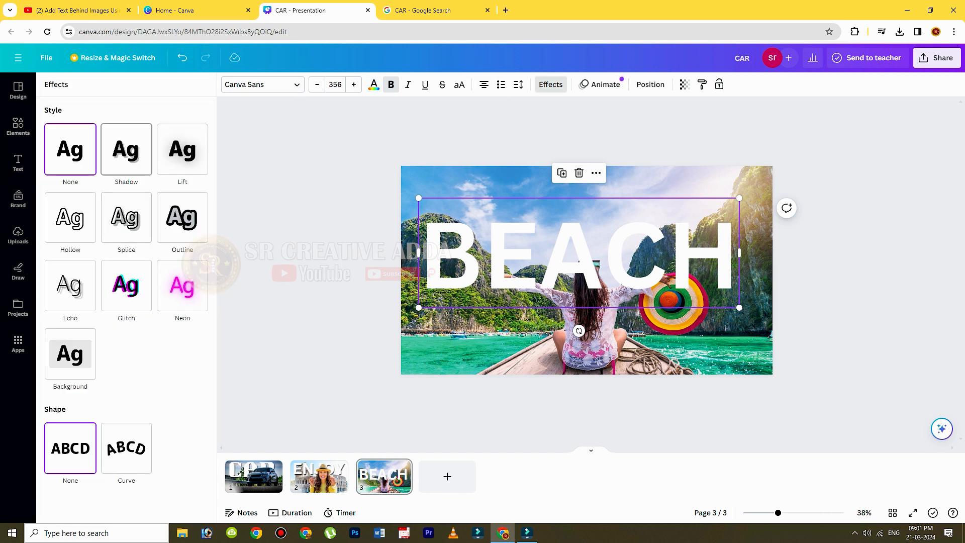
pyautogui.click(126, 149)
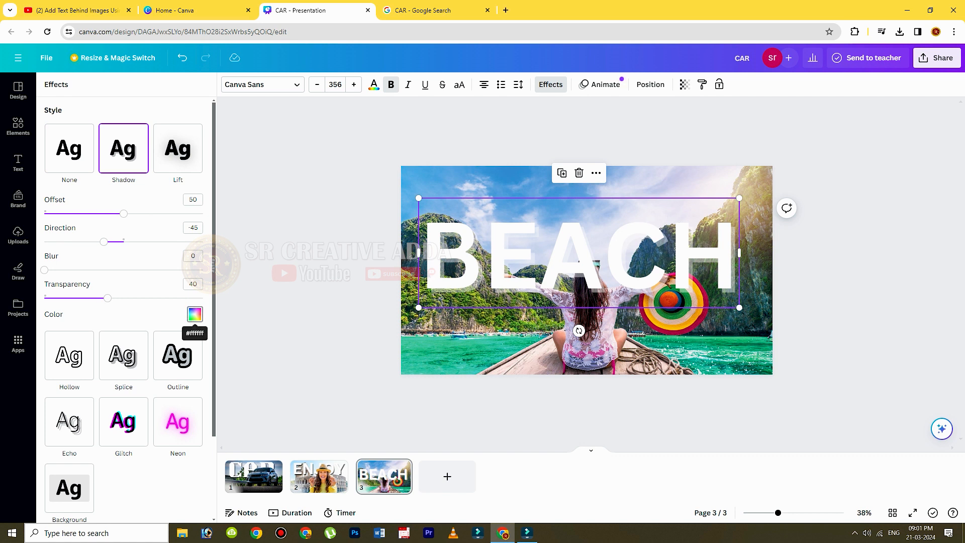
pyautogui.click(195, 314)
pyautogui.click(58, 257)
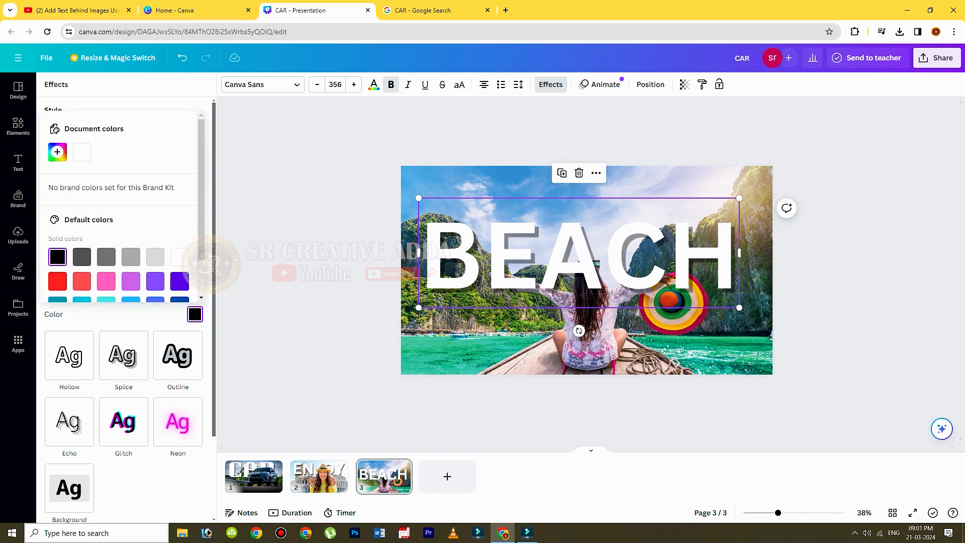
pyautogui.click(195, 314)
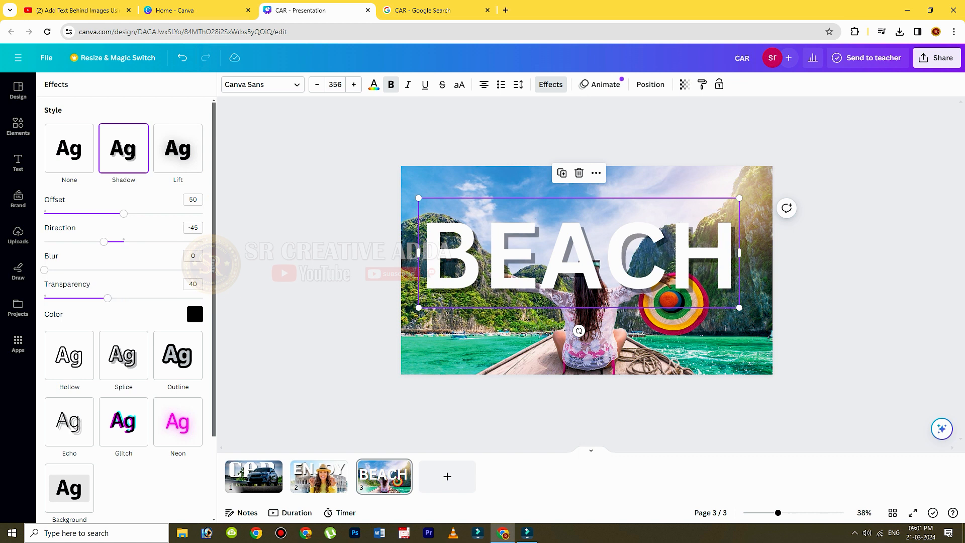
# Set the BEACH heading's shadow transparency to 70 and its blur to 25.
pyautogui.moveTo(107, 298); pyautogui.dragTo(155, 298)
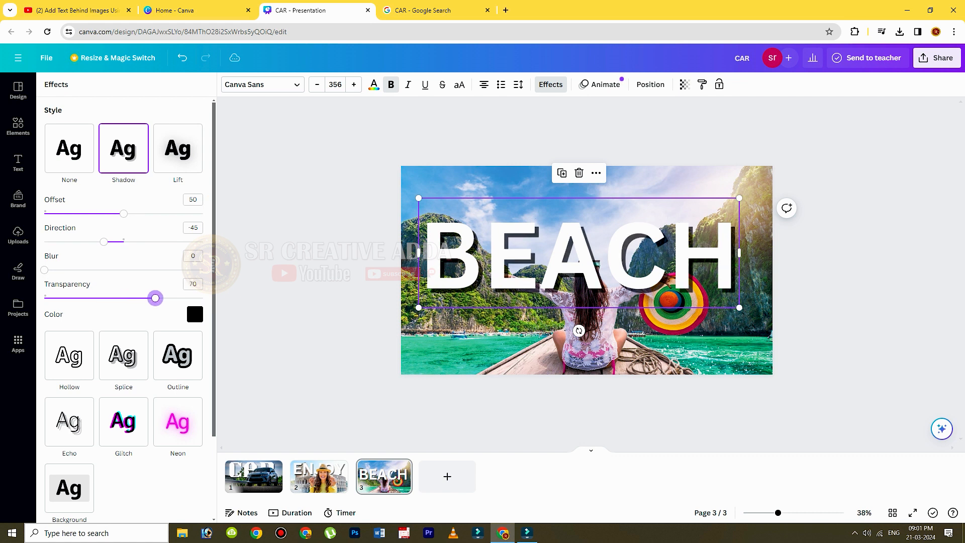
pyautogui.moveTo(44, 270); pyautogui.dragTo(84, 270)
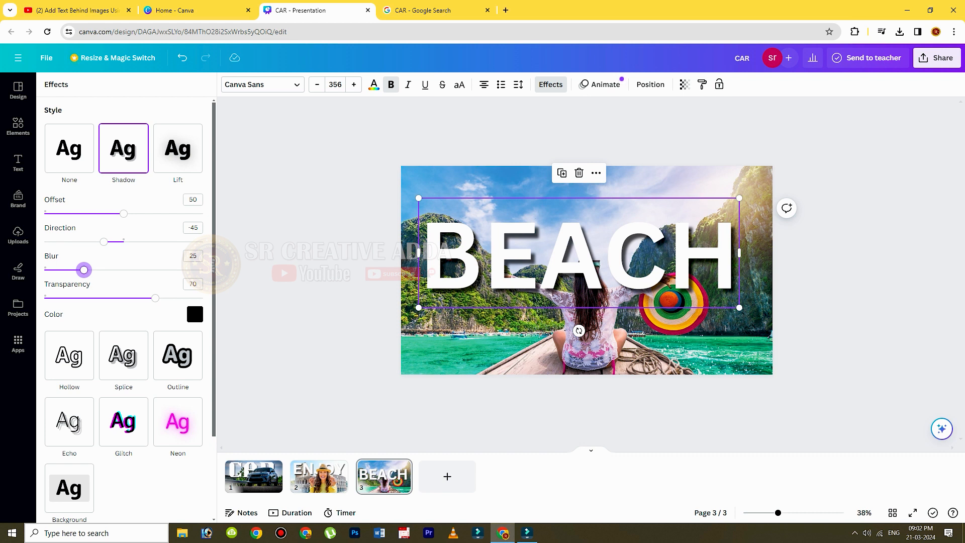
pyautogui.moveTo(103, 242); pyautogui.dragTo(104, 242)
pyautogui.moveTo(104, 242); pyautogui.dragTo(105, 242)
pyautogui.moveTo(156, 298)
pyautogui.mouseDown()
pyautogui.moveTo(177, 298)
pyautogui.moveTo(157, 298)
pyautogui.mouseUp()
# Show the layers of page 3 and move the BEACH text layer below the background-removed photo.
pyautogui.rightClick(641, 206)
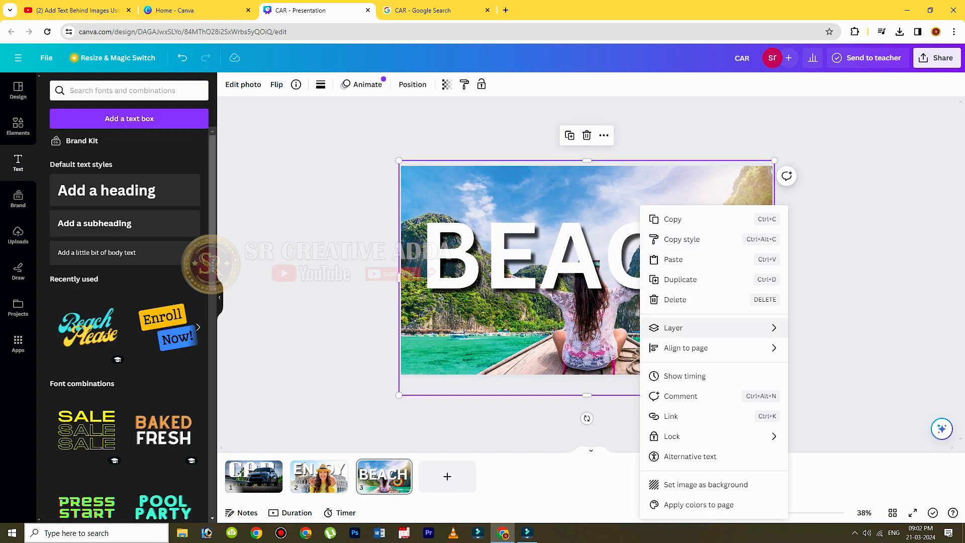
pyautogui.moveTo(673, 328)
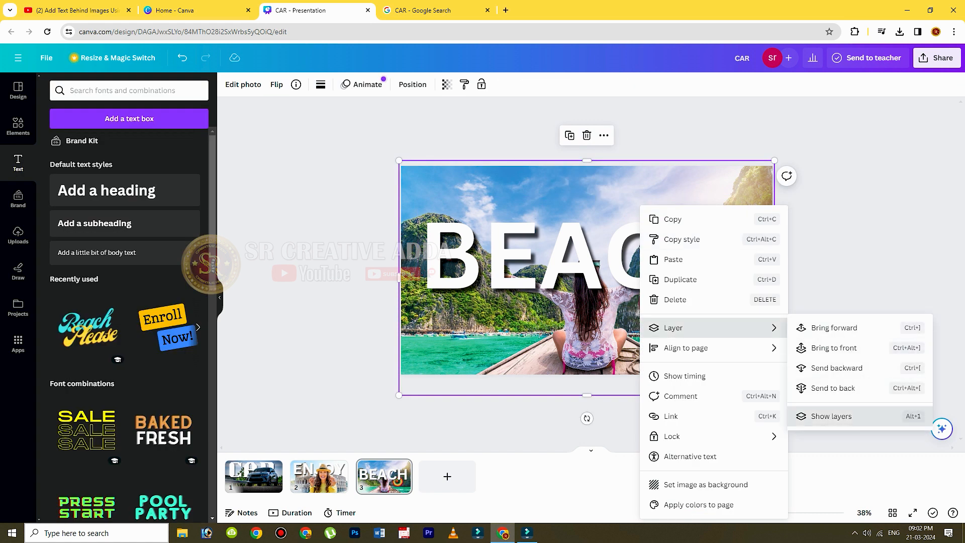
pyautogui.click(831, 416)
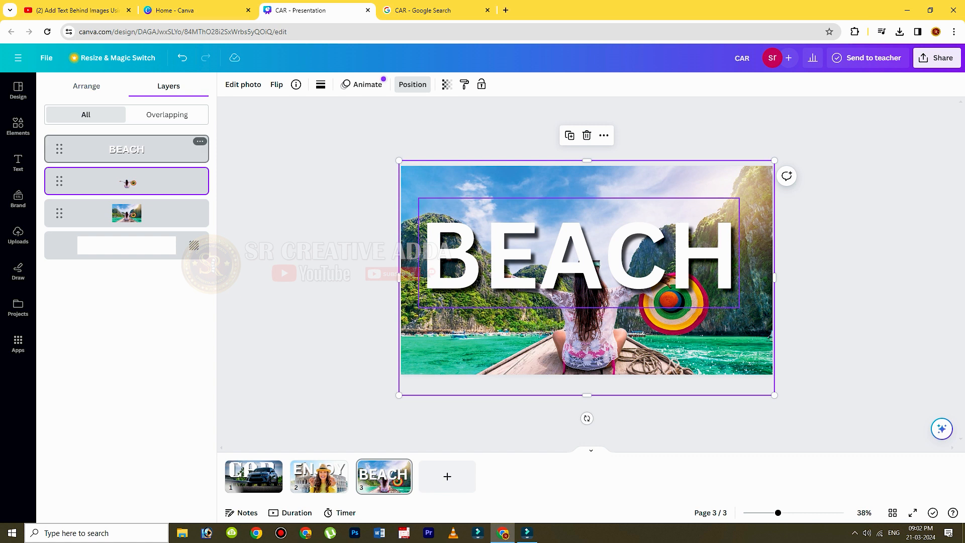
pyautogui.moveTo(126, 149); pyautogui.dragTo(126, 181)
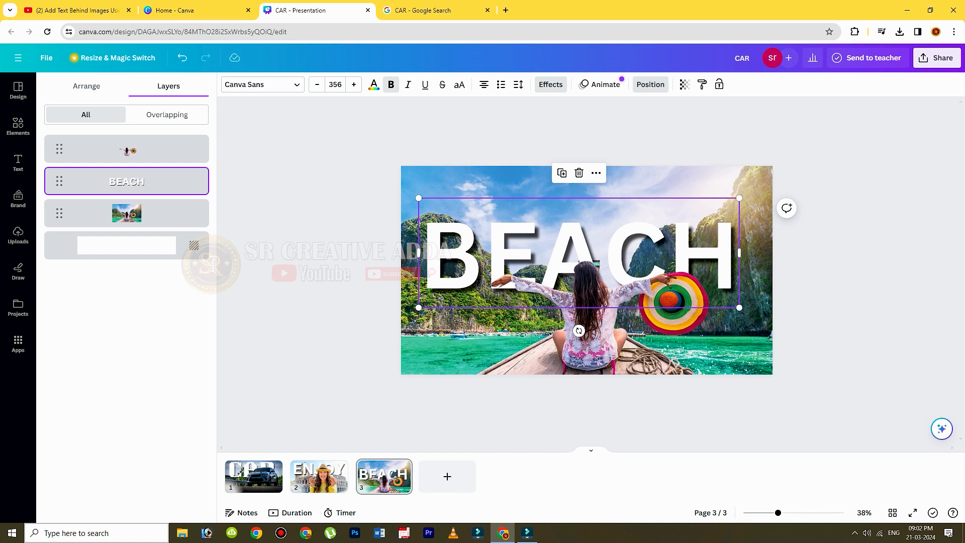
pyautogui.click(650, 84)
pyautogui.click(589, 322)
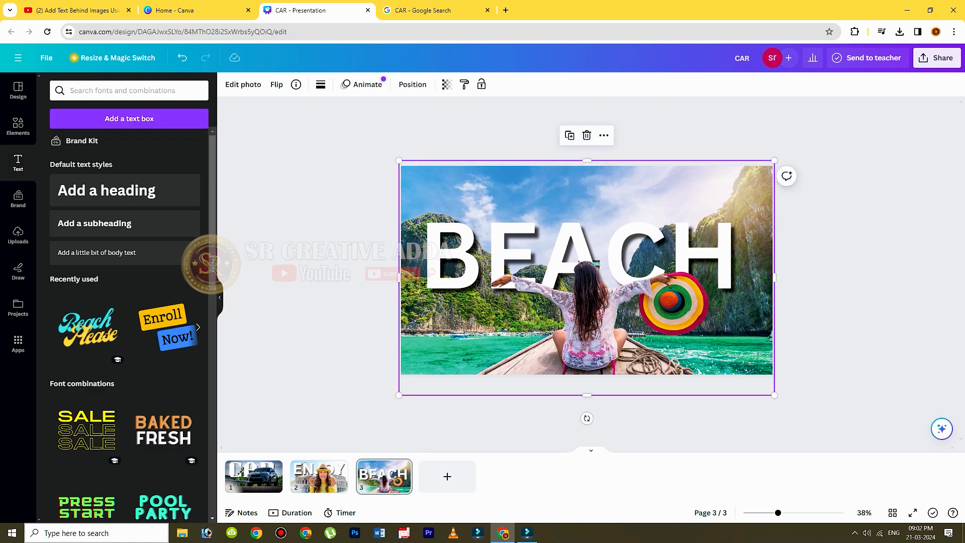
pyautogui.press('Delete')
pyautogui.hotkey('ctrl', 'z')
# Select the BEACH text through the layer list, move it slightly up to the page's horizontal center, and deselect it.
pyautogui.rightClick(638, 206)
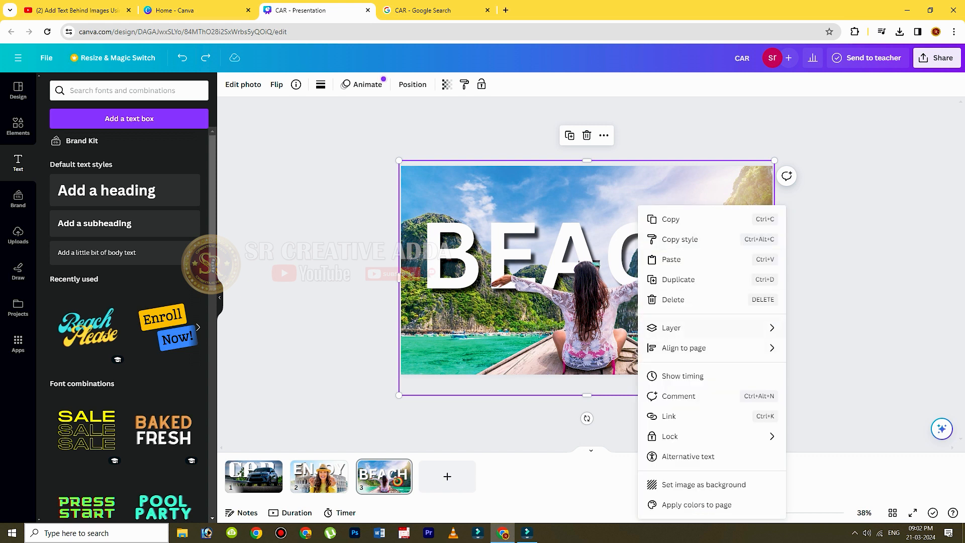
pyautogui.moveTo(679, 331)
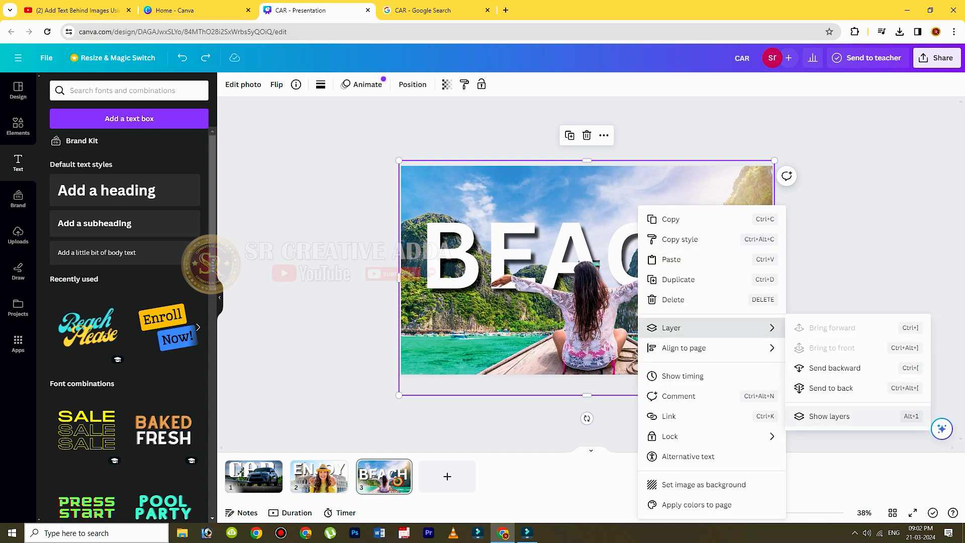
pyautogui.click(829, 416)
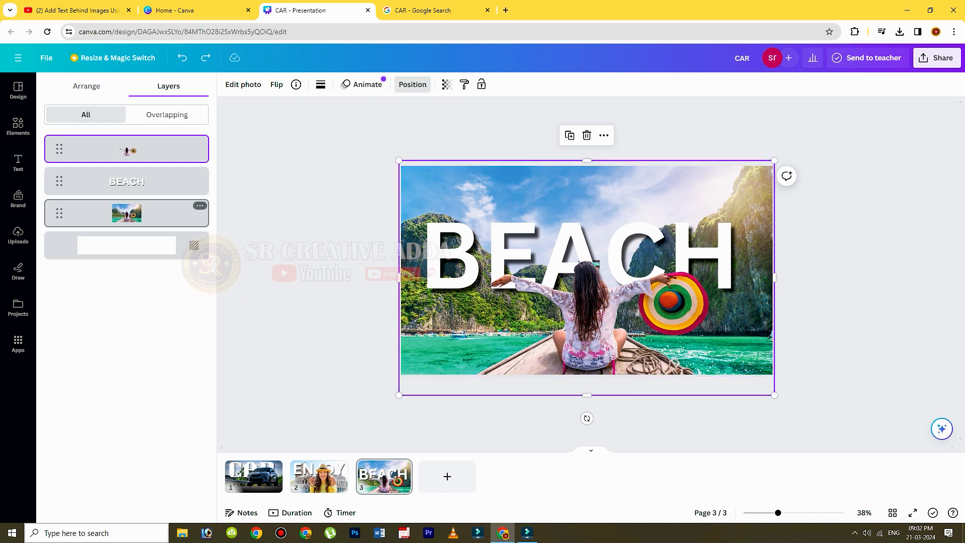
pyautogui.click(127, 181)
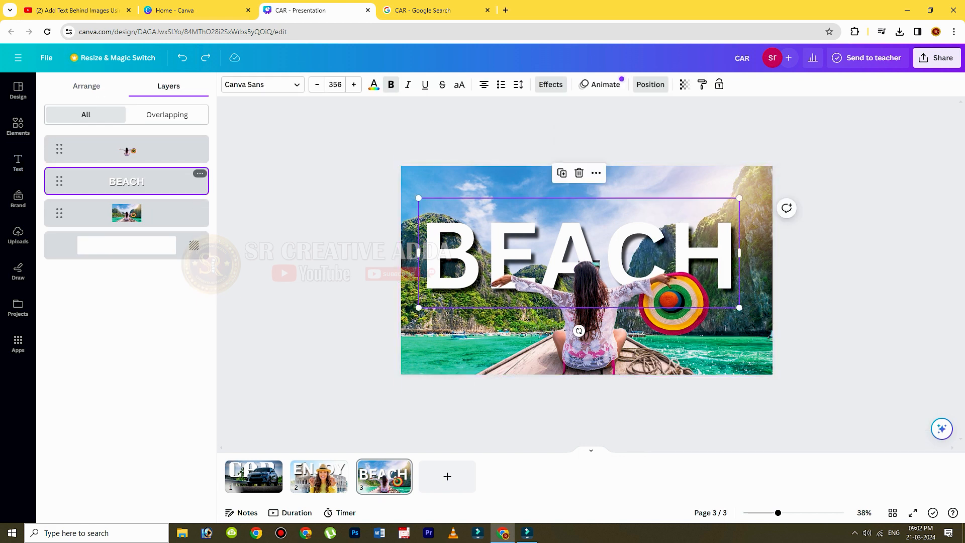
pyautogui.moveTo(579, 252)
pyautogui.mouseDown()
pyautogui.moveTo(579, 240)
pyautogui.moveTo(586, 249)
pyautogui.mouseUp()
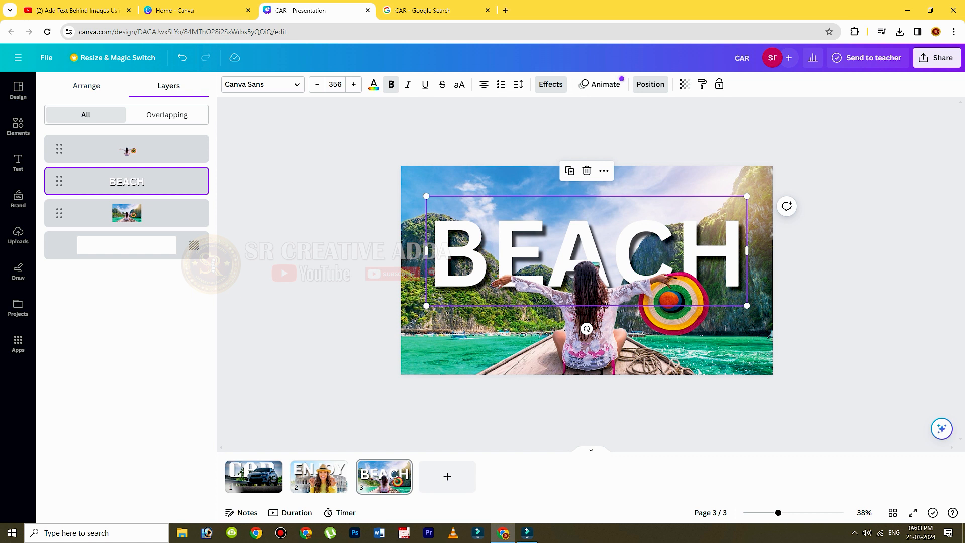
pyautogui.click(650, 84)
pyautogui.click(843, 241)
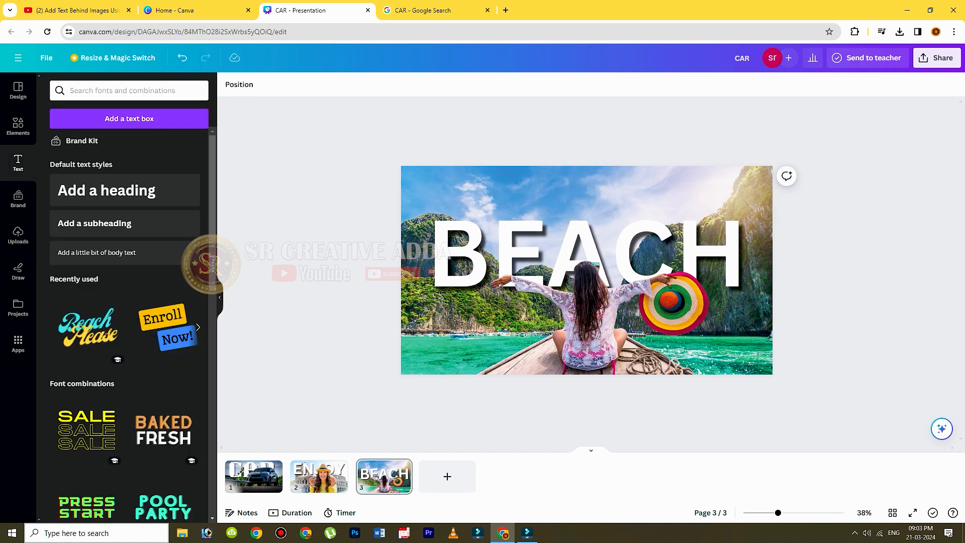
# Download the design as a PNG at size 1.
pyautogui.click(937, 58)
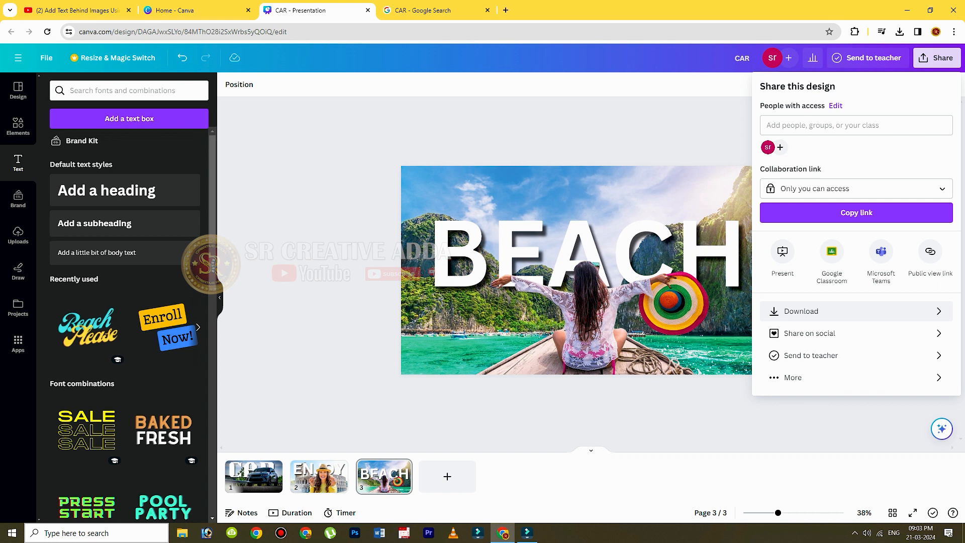
pyautogui.click(801, 311)
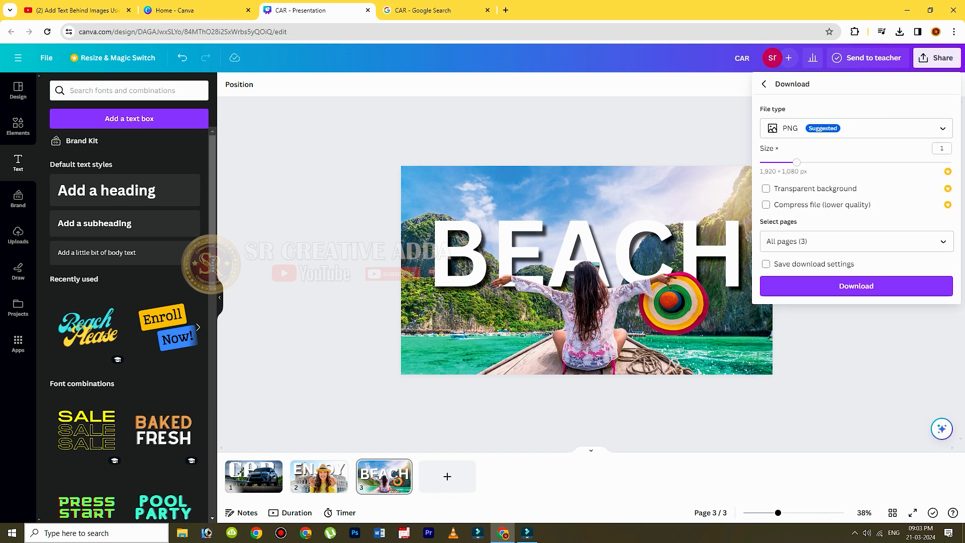
pyautogui.click(856, 286)
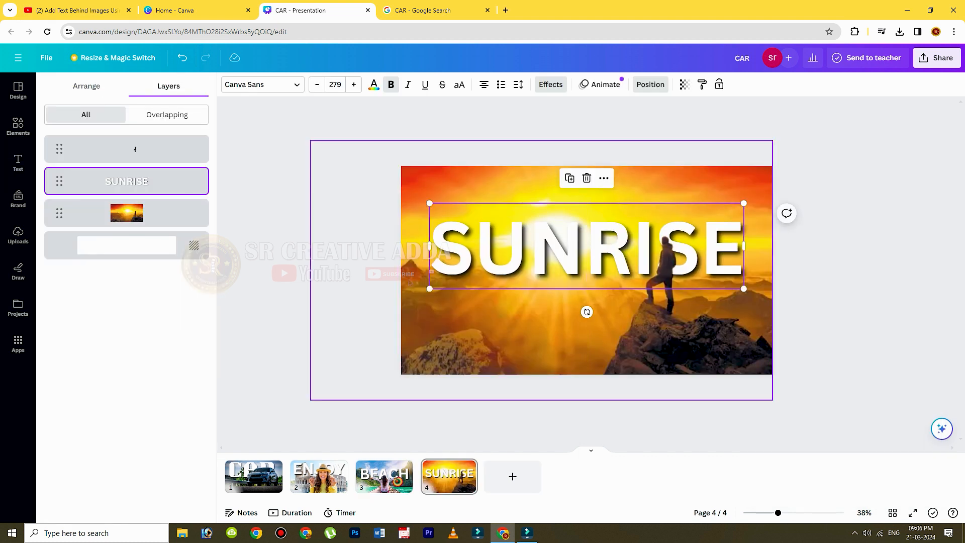
# Deselect the SUNRISE heading and download only page 4 of the design as a PNG.
pyautogui.click(18, 162)
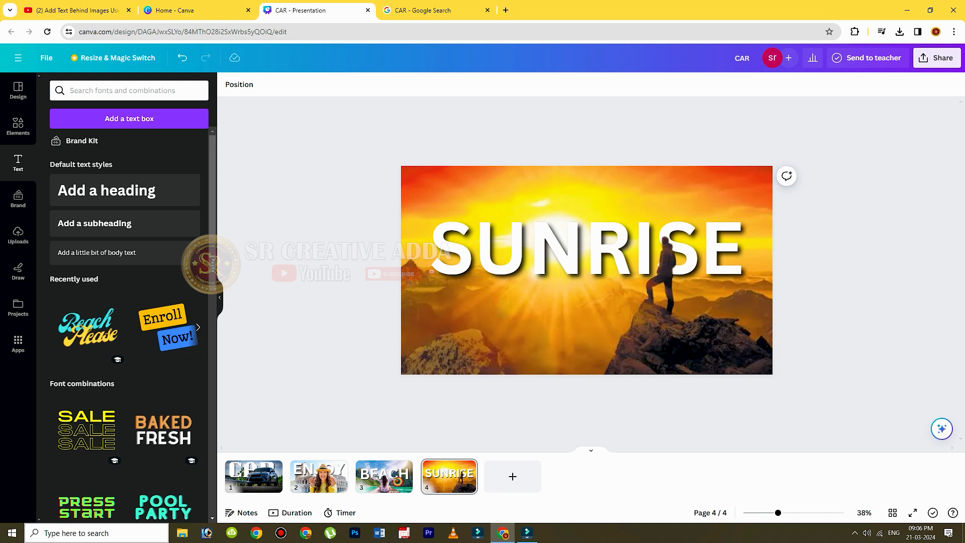
pyautogui.click(936, 58)
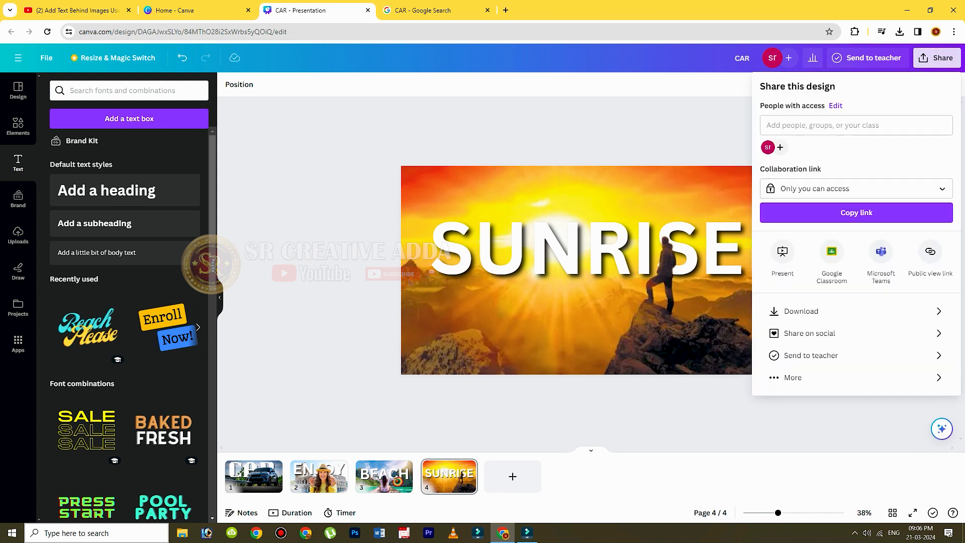
pyautogui.click(801, 311)
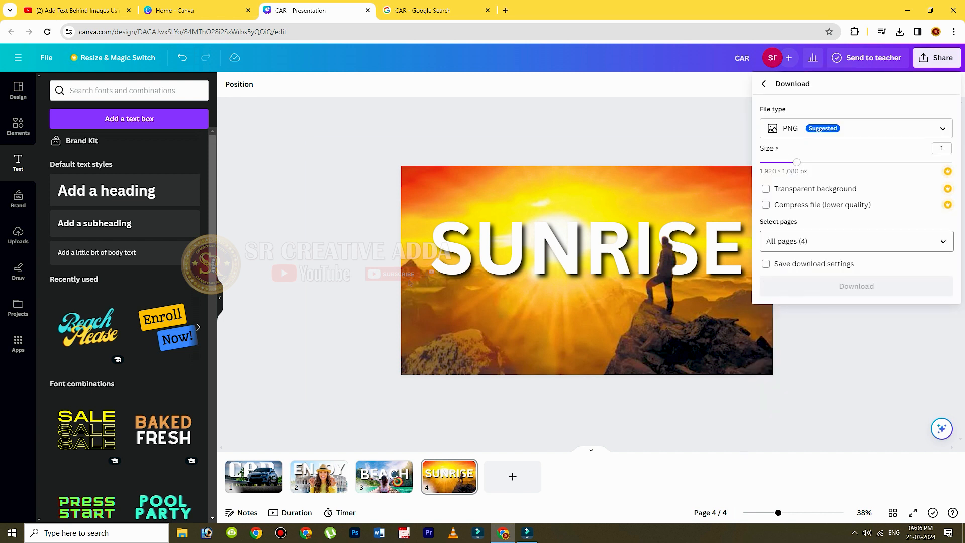
pyautogui.click(854, 241)
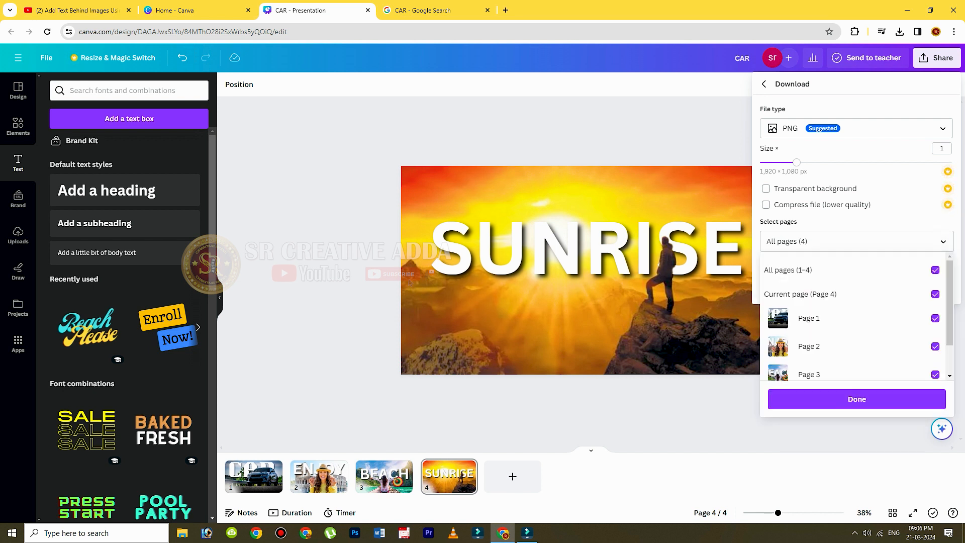
pyautogui.click(854, 270)
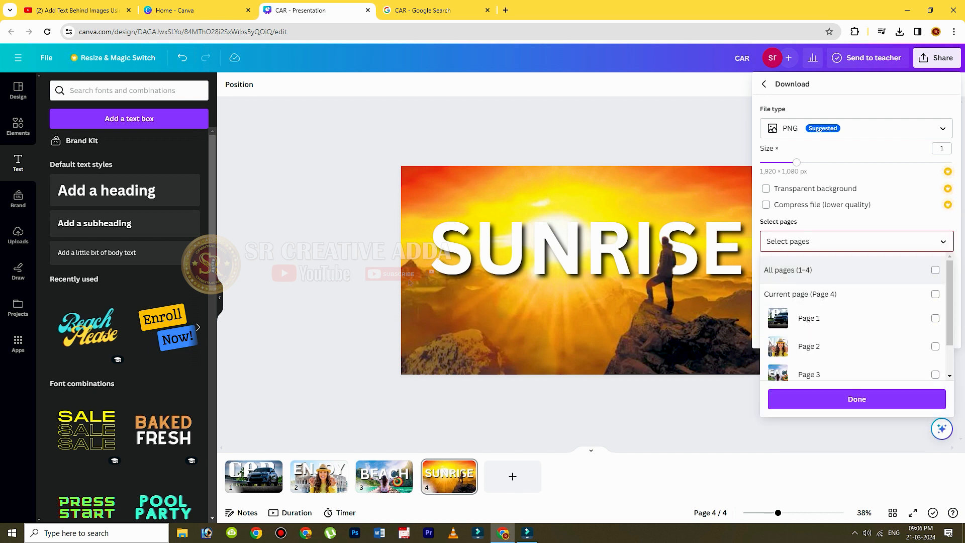
pyautogui.scroll(-1, 905, 327)
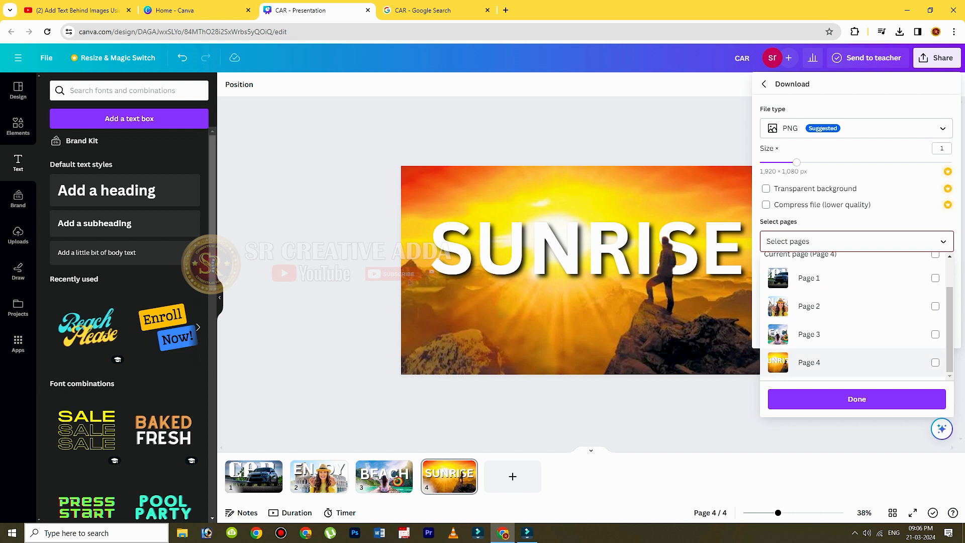
pyautogui.click(934, 362)
pyautogui.click(856, 399)
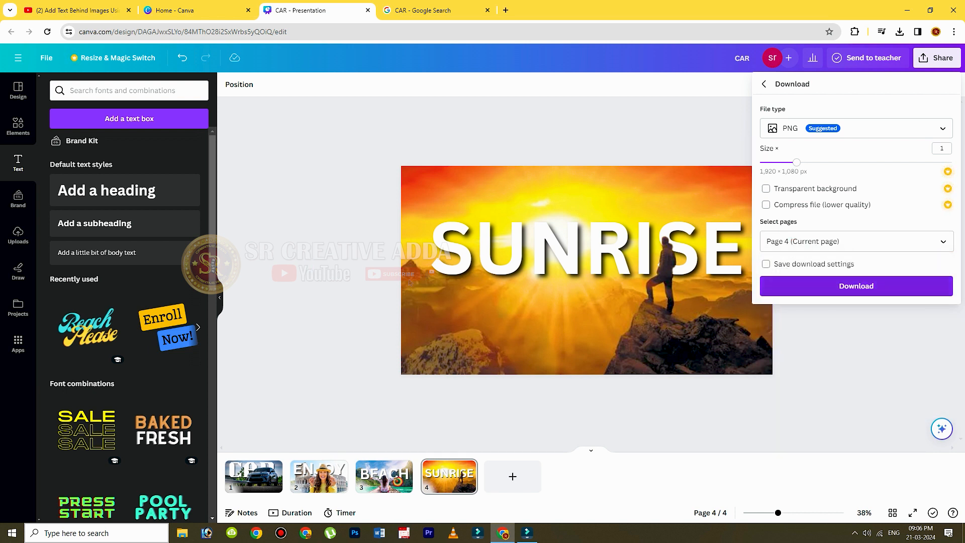
pyautogui.click(856, 285)
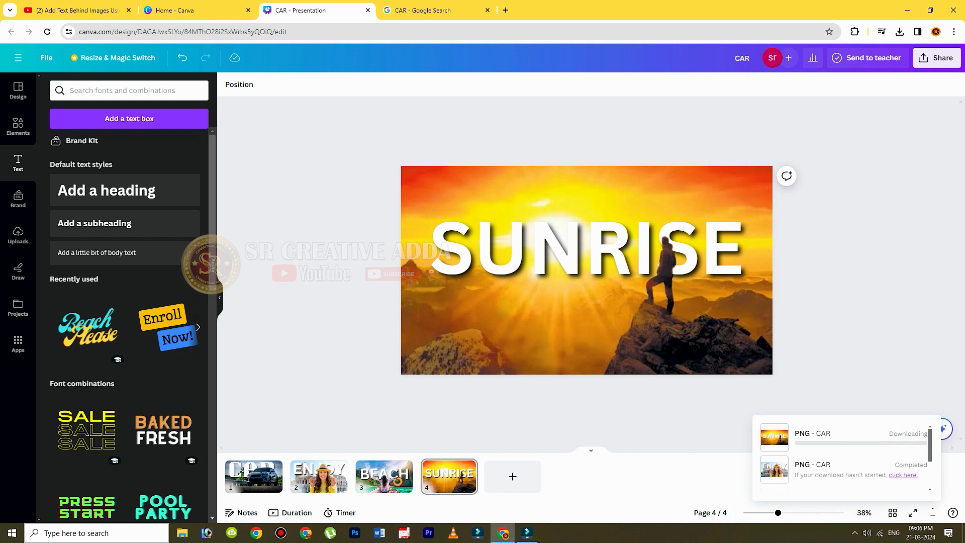